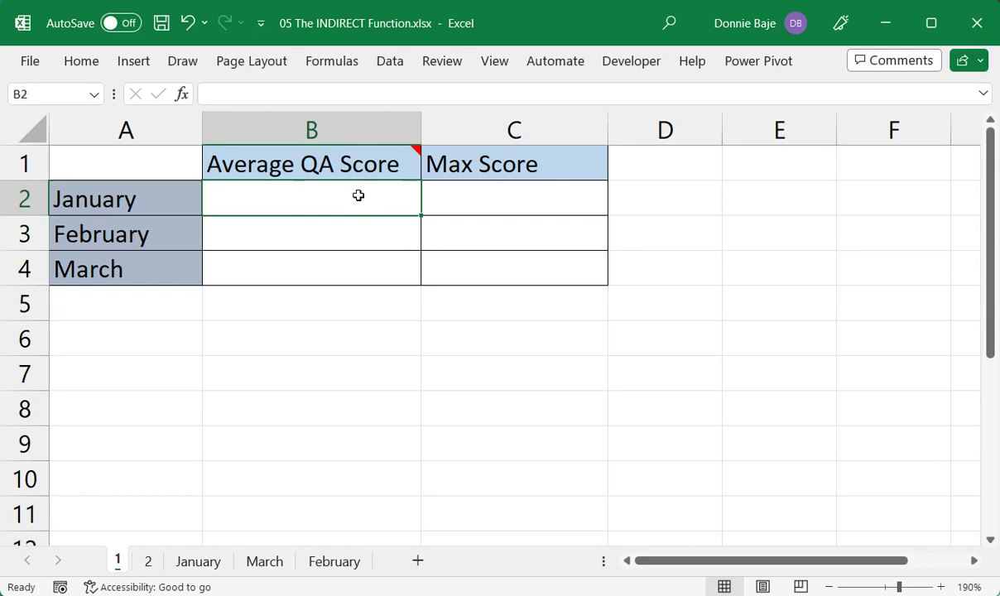
# - Check the month names in A2:A4 of sheet 1 and examine the QA scores in column B of the January, February and March sheets
pyautogui.write('=')
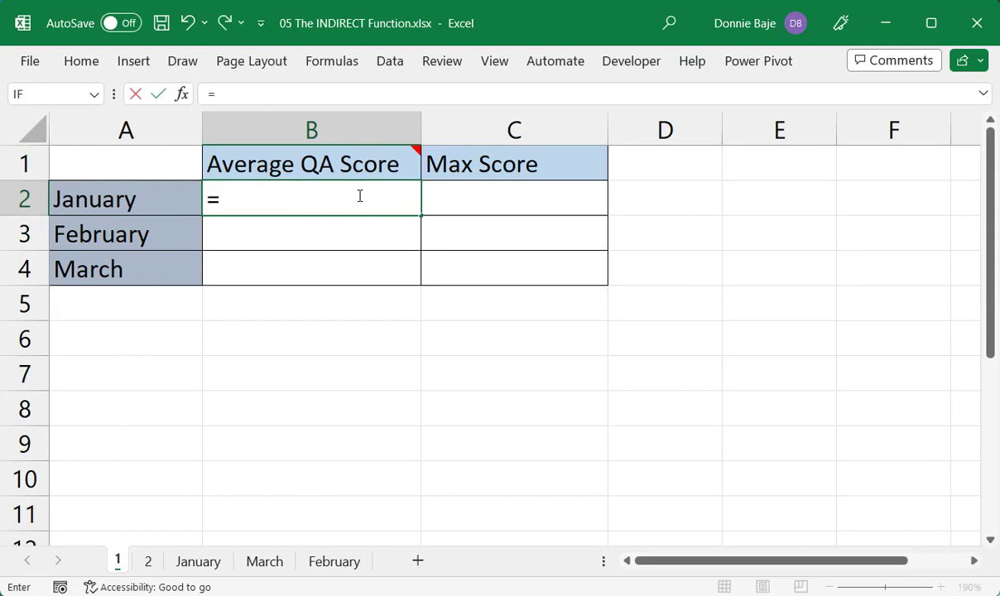
pyautogui.press('Escape')
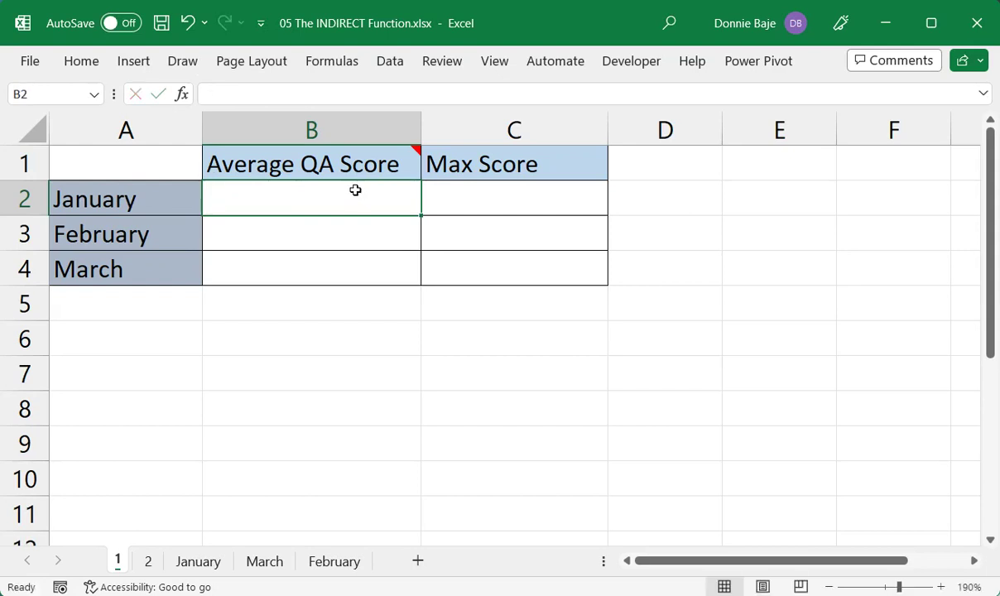
pyautogui.click(183, 195)
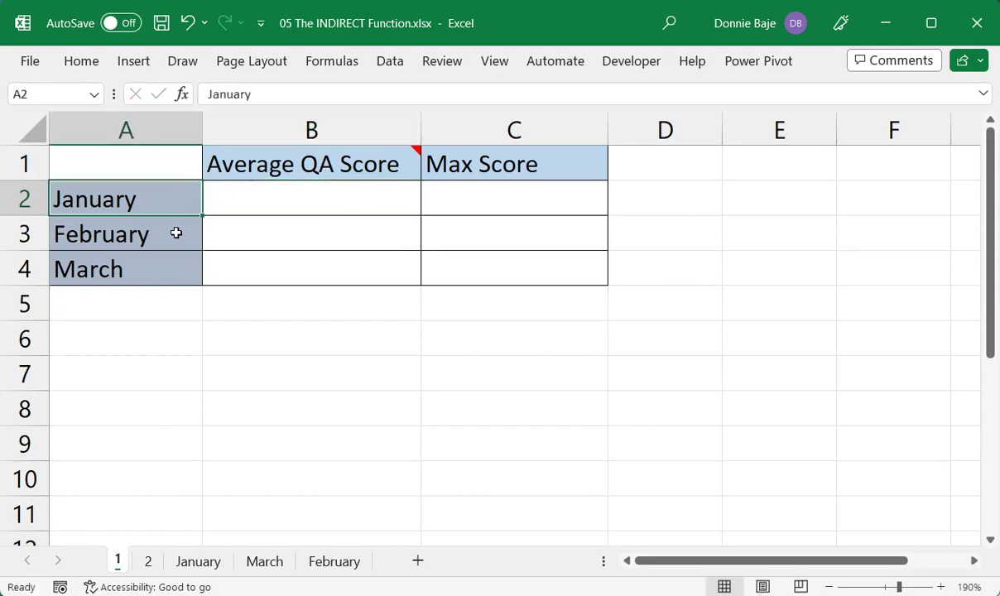
pyautogui.click(176, 234)
pyautogui.click(173, 262)
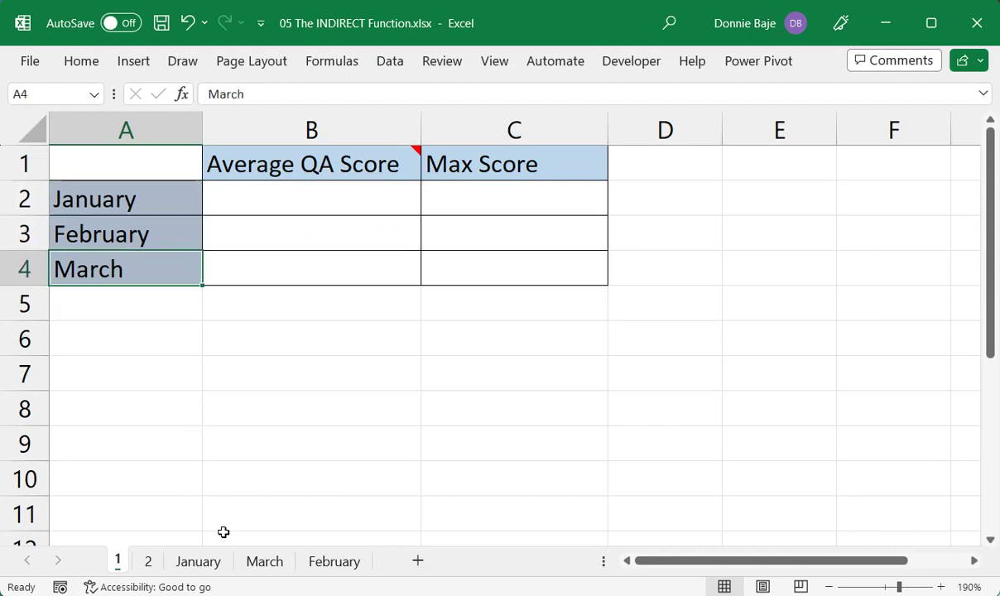
pyautogui.click(215, 566)
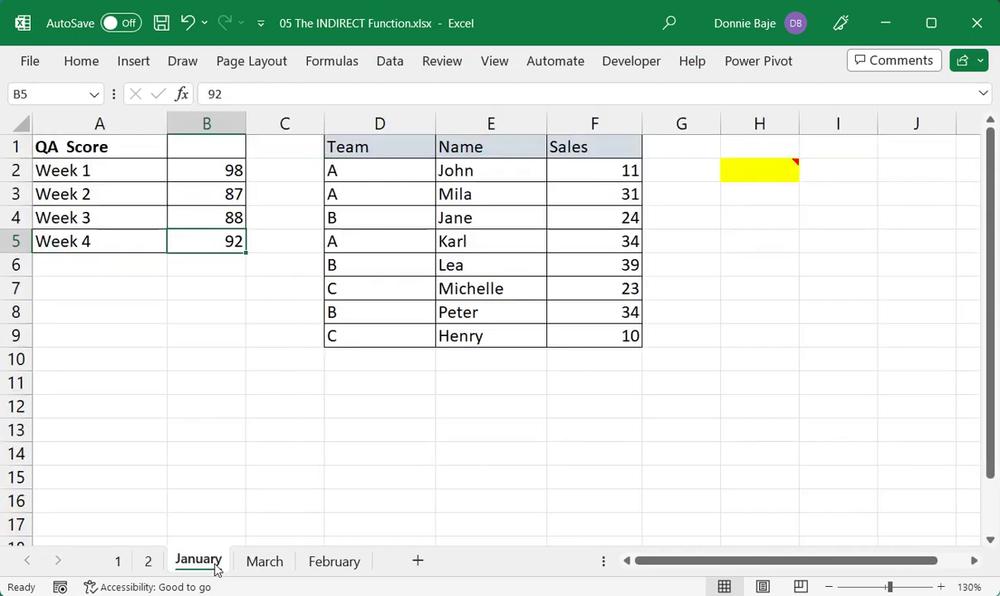
pyautogui.click(269, 562)
pyautogui.click(325, 564)
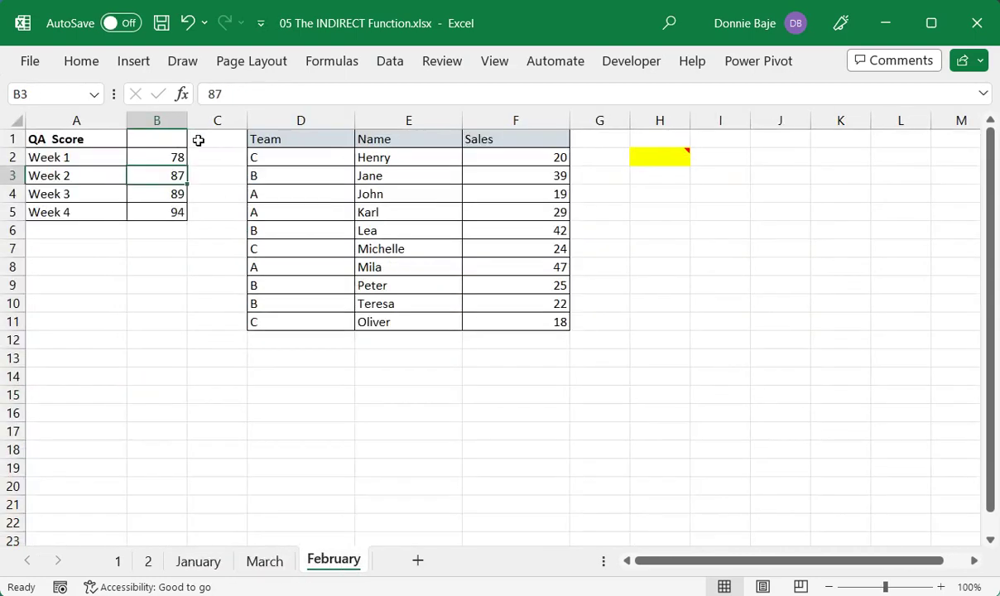
pyautogui.click(175, 120)
pyautogui.click(264, 562)
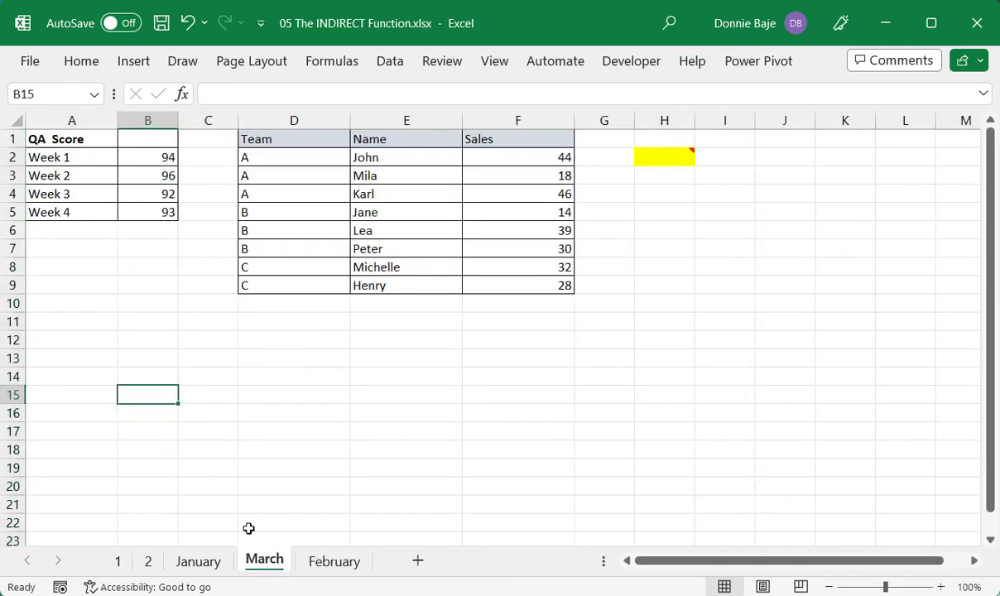
pyautogui.click(146, 121)
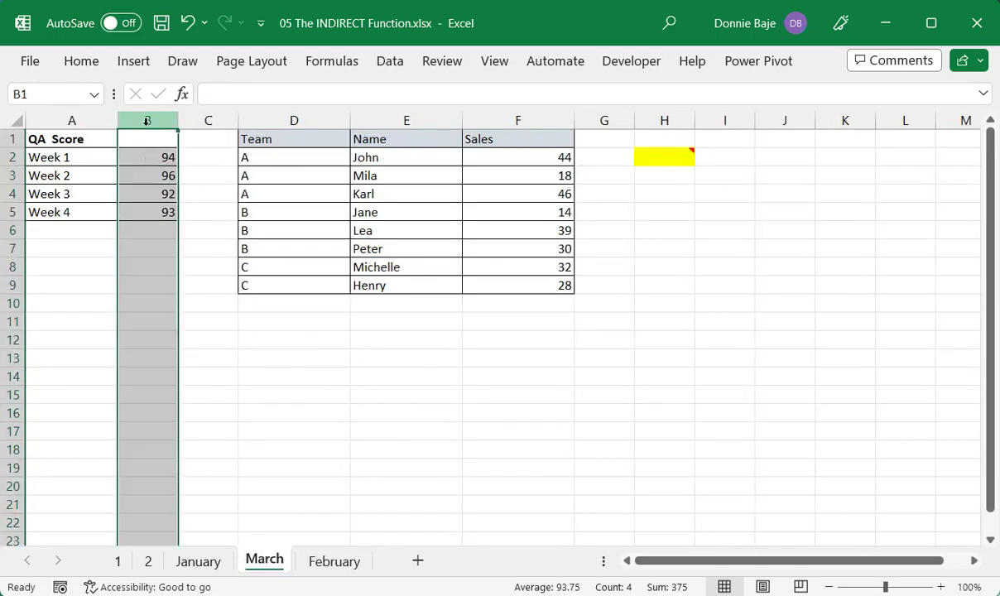
pyautogui.click(198, 561)
pyautogui.click(217, 118)
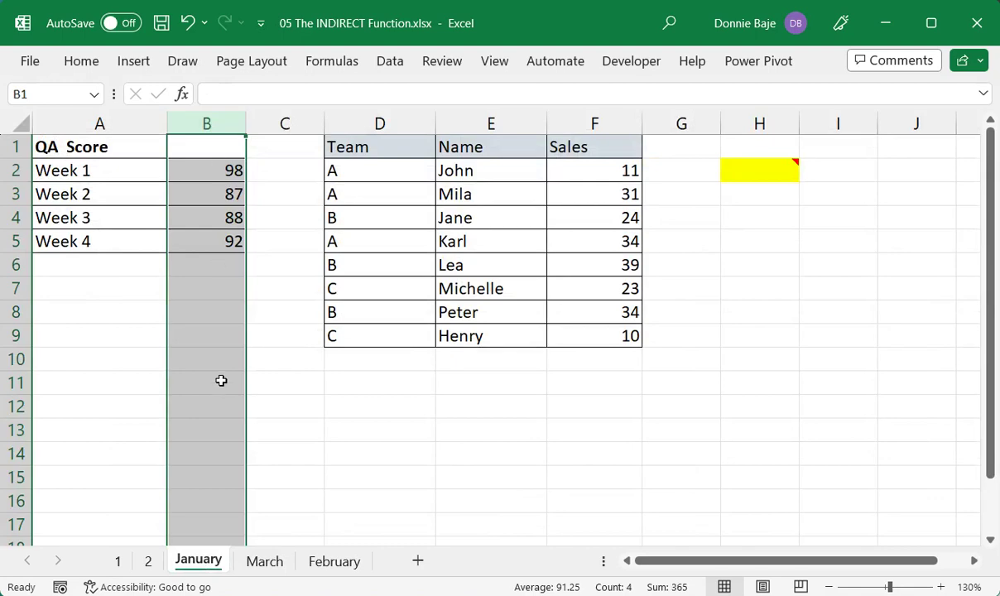
pyautogui.click(266, 564)
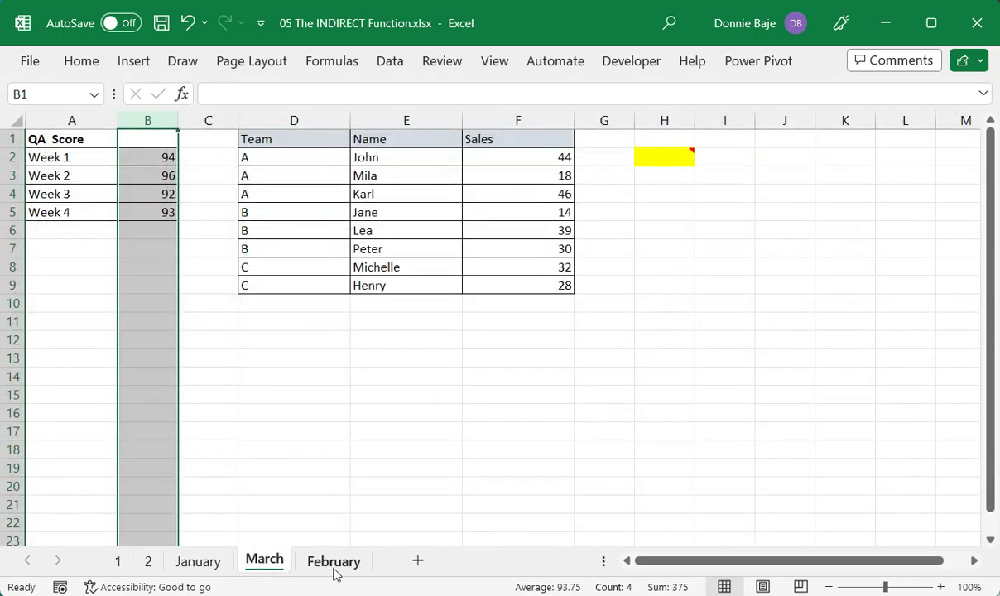
pyautogui.click(333, 562)
pyautogui.click(264, 561)
pyautogui.click(198, 561)
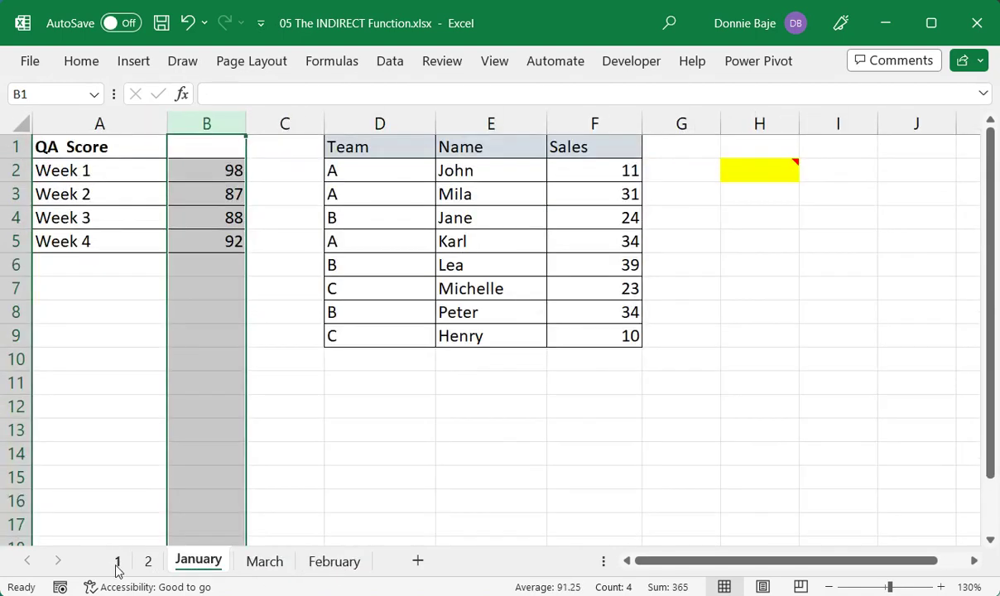
# - Enter =AVERAGE(January!B:B) in cell B2 of sheet 1 to average January's QA scores
pyautogui.click(117, 562)
pyautogui.click(323, 203)
pyautogui.write('=A')
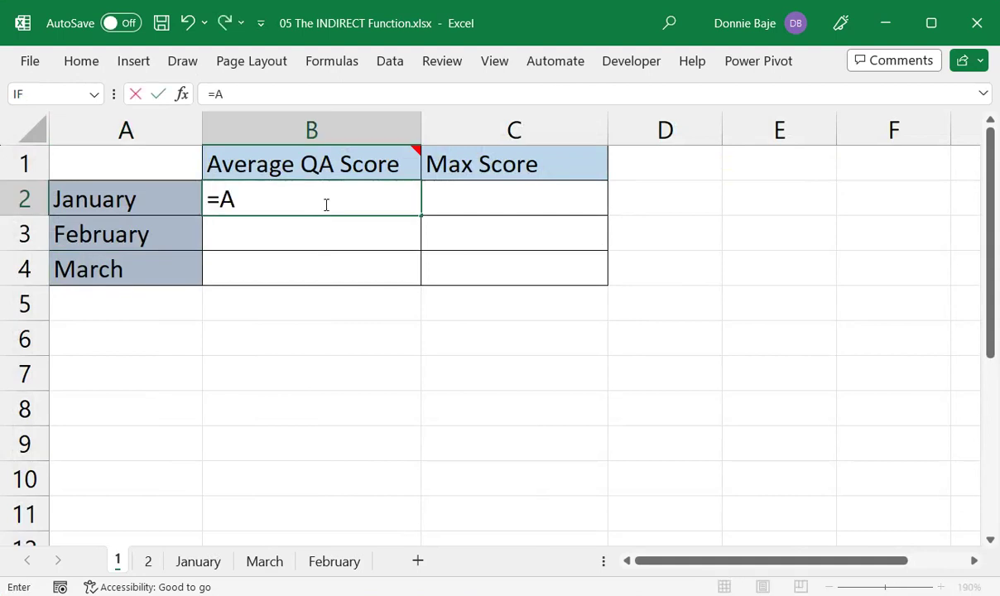
pyautogui.write('VERAGE(')
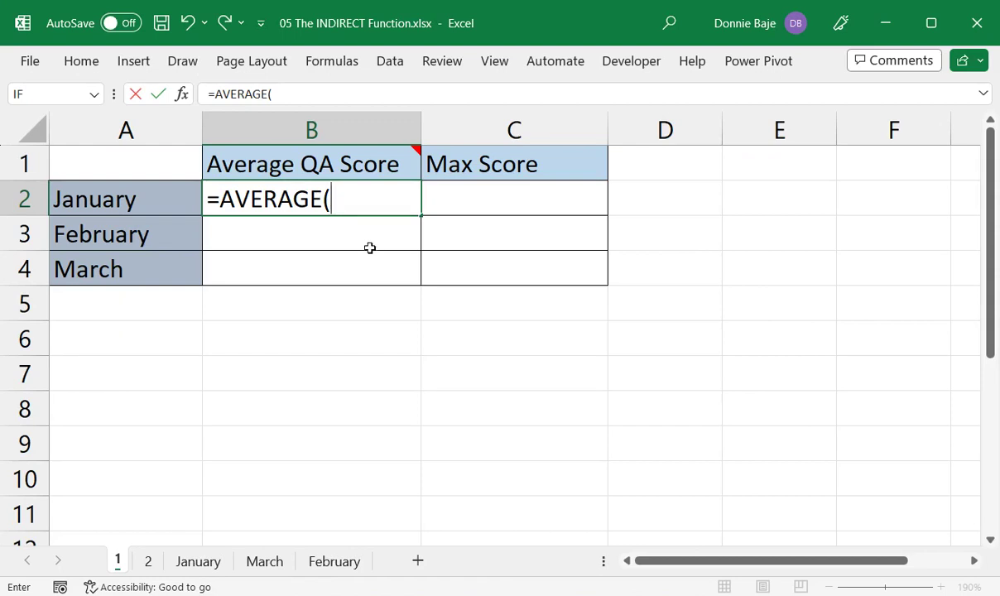
pyautogui.click(198, 562)
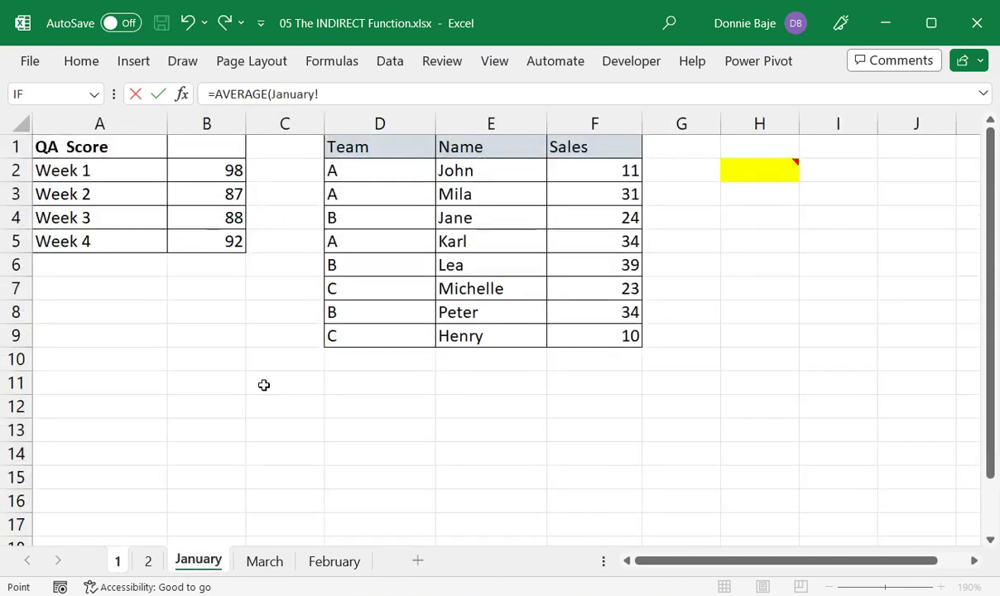
pyautogui.click(217, 117)
pyautogui.write(')')
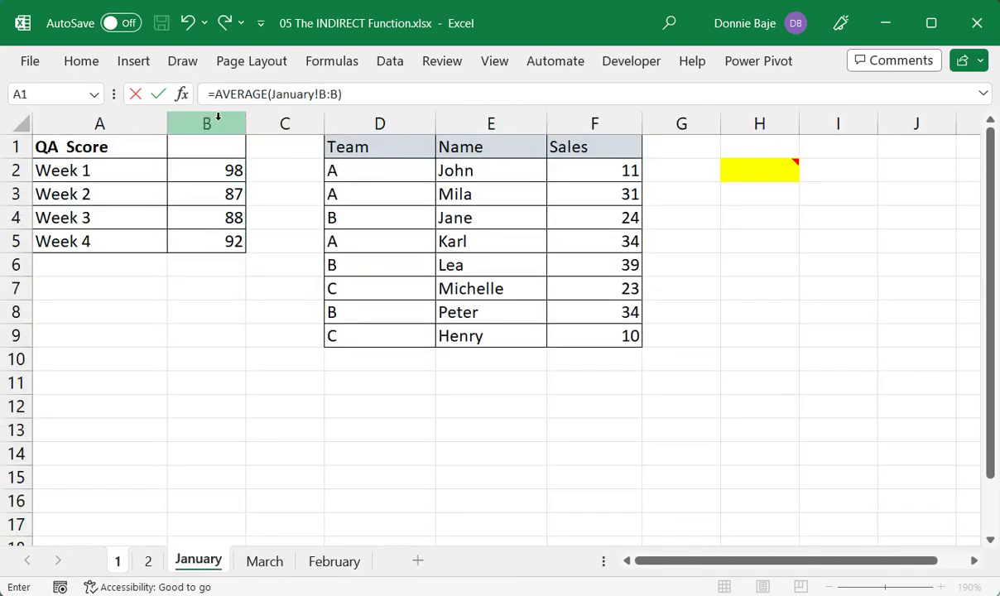
pyautogui.press('Return')
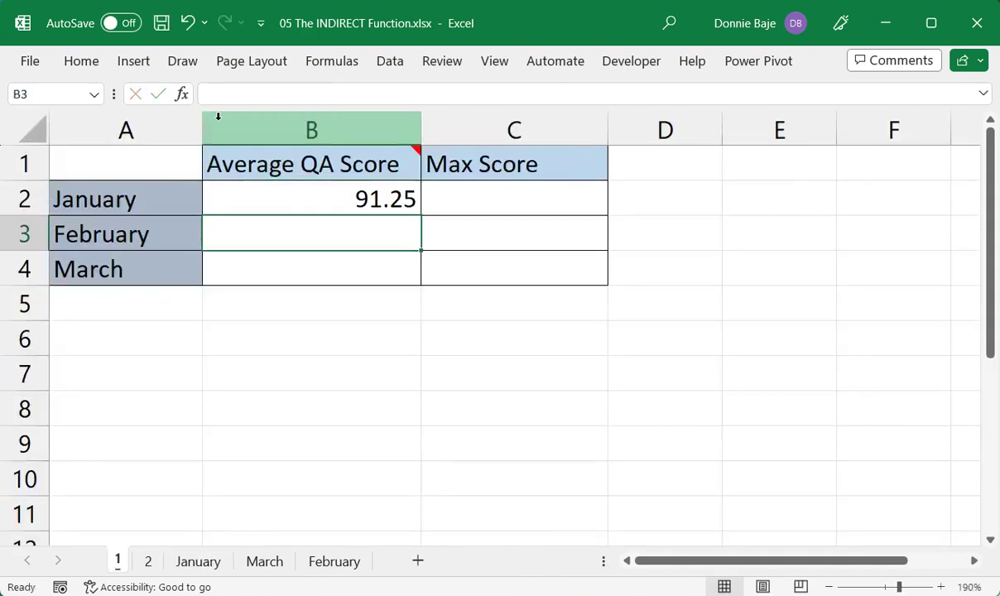
# - Review the January average formula in B2 and fill it down through B4
pyautogui.click(367, 199)
pyautogui.doubleClick(366, 199)
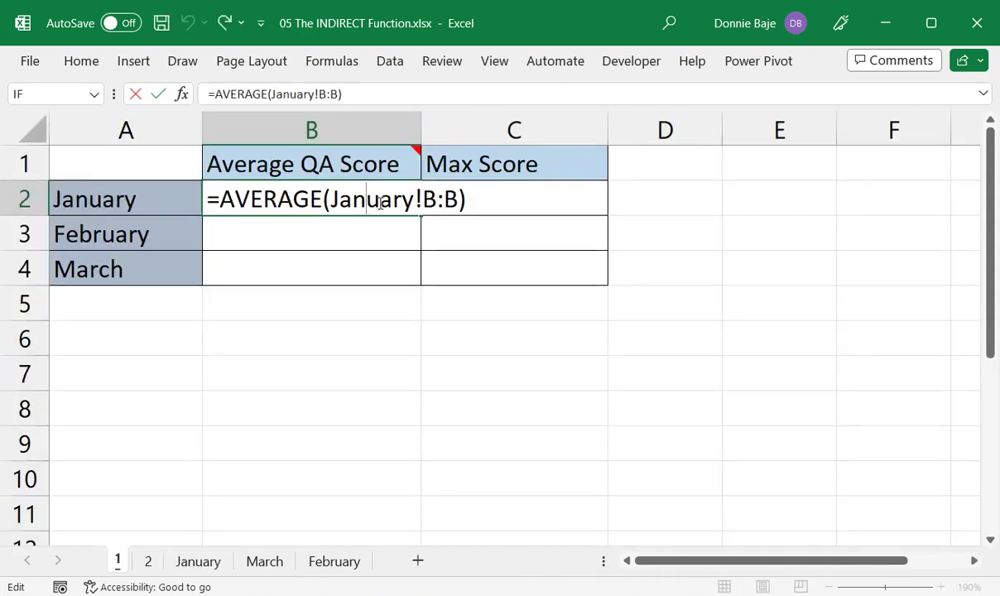
pyautogui.press('Return')
pyautogui.click(380, 203)
pyautogui.doubleClick(422, 214)
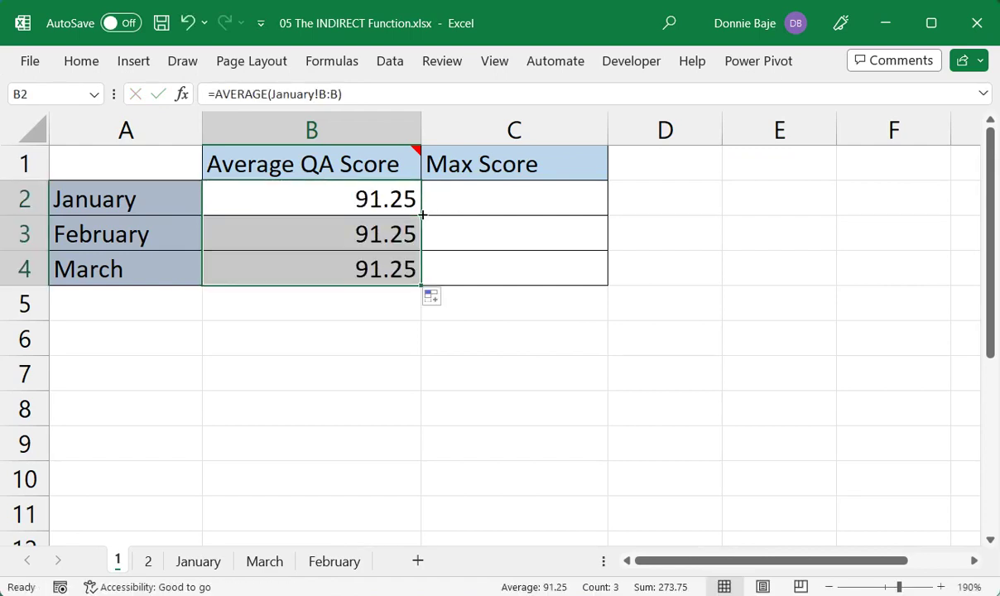
# - Examine the sheet reference in the copied February formula in B3 and compare it with the formula in B2
pyautogui.doubleClick(387, 235)
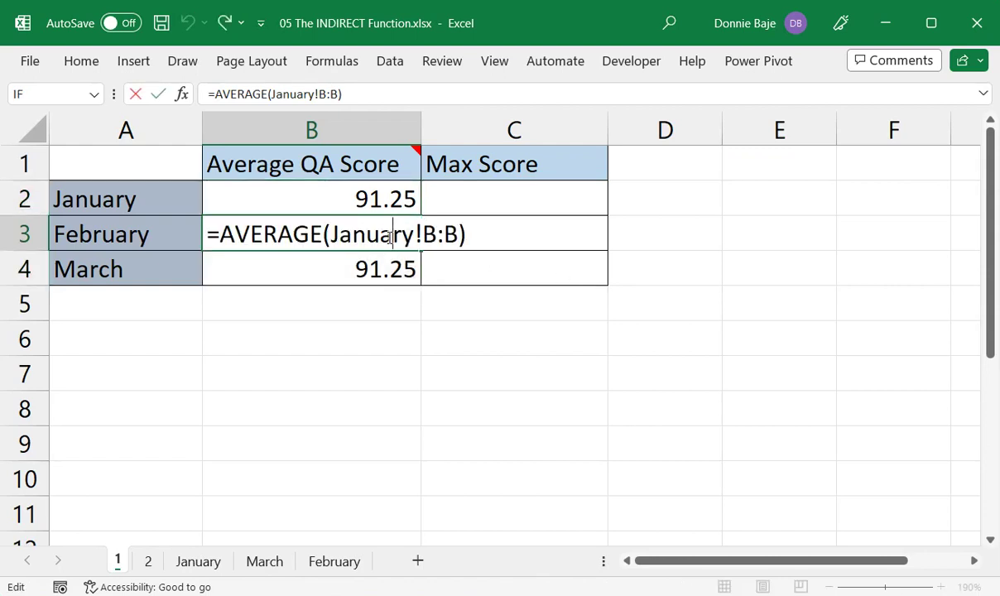
pyautogui.doubleClick(385, 238)
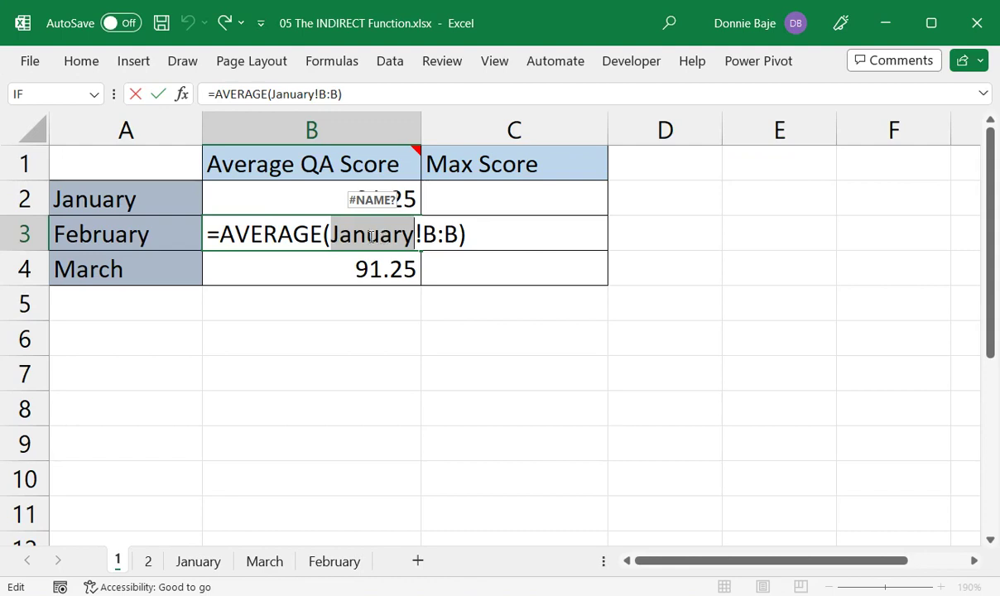
pyautogui.hotkey('ctrl', 'Return')
pyautogui.click(312, 201)
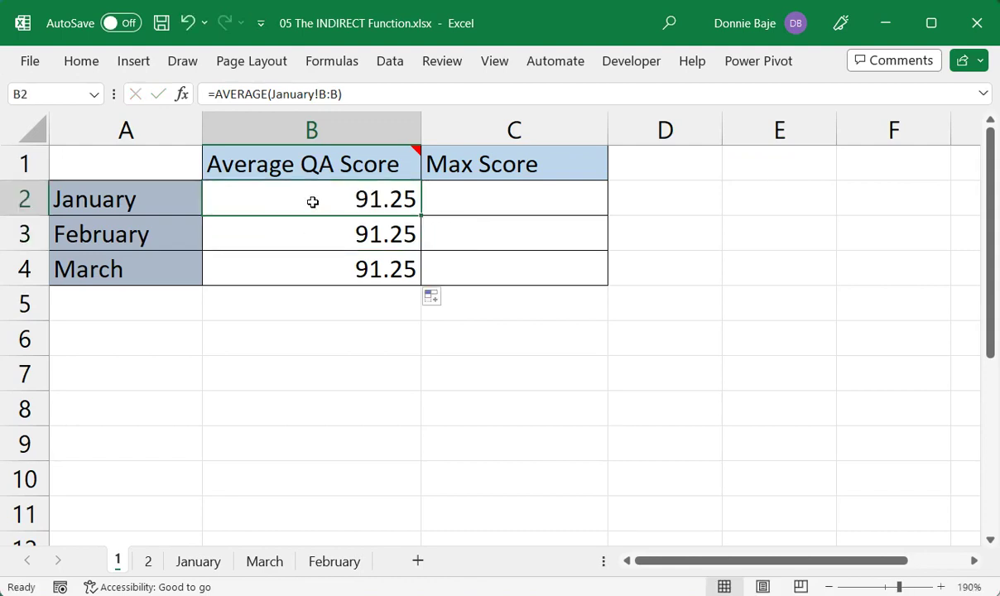
pyautogui.doubleClick(331, 232)
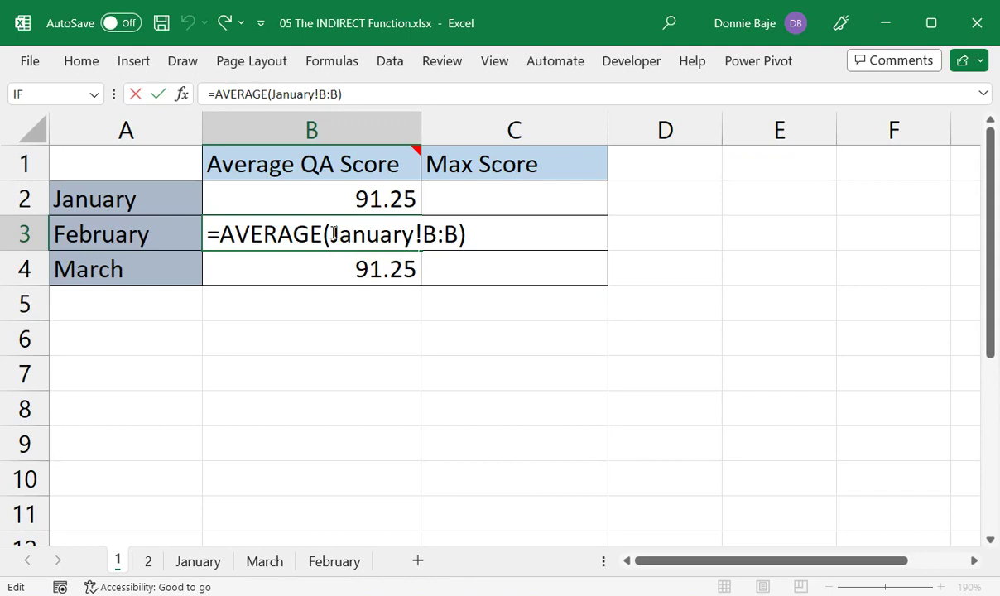
pyautogui.press('Escape')
pyautogui.click(341, 196)
pyautogui.doubleClick(341, 196)
pyautogui.press('Escape')
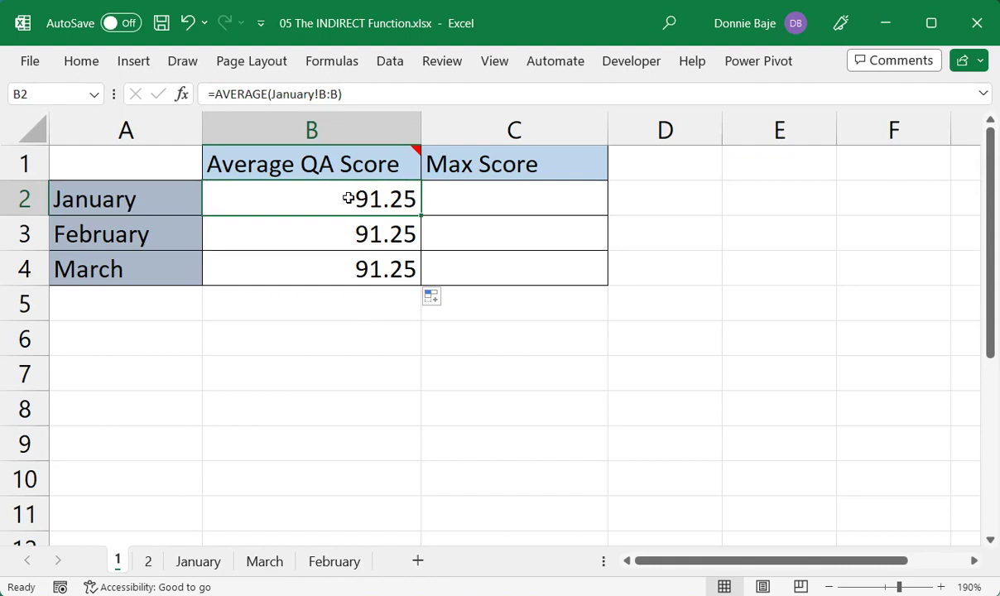
# - Remove the sheet name January from the AVERAGE formula in B2, leaving the exclamation mark and the B:B range
pyautogui.doubleClick(348, 198)
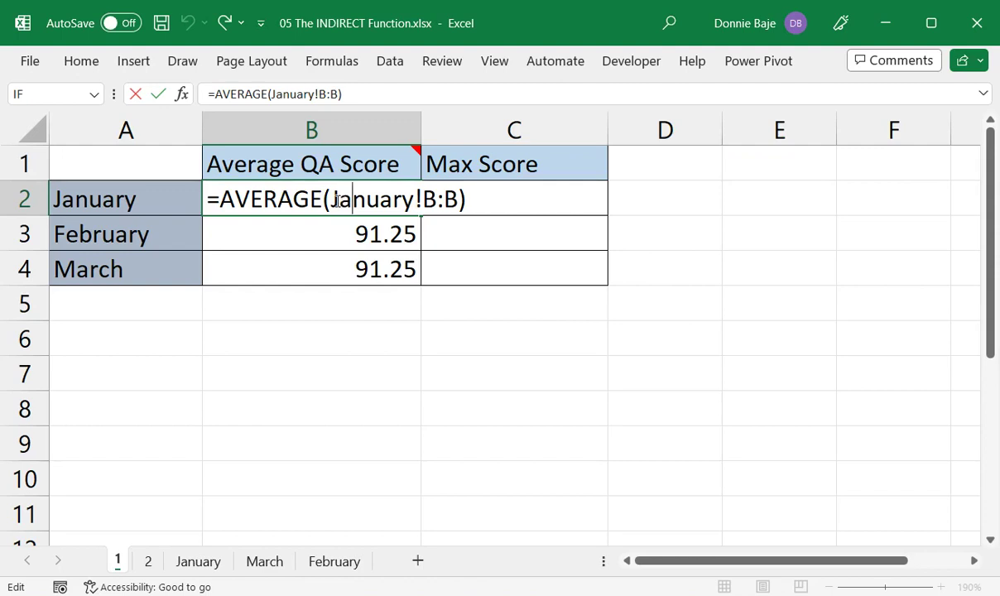
pyautogui.moveTo(331, 202); pyautogui.dragTo(408, 219)
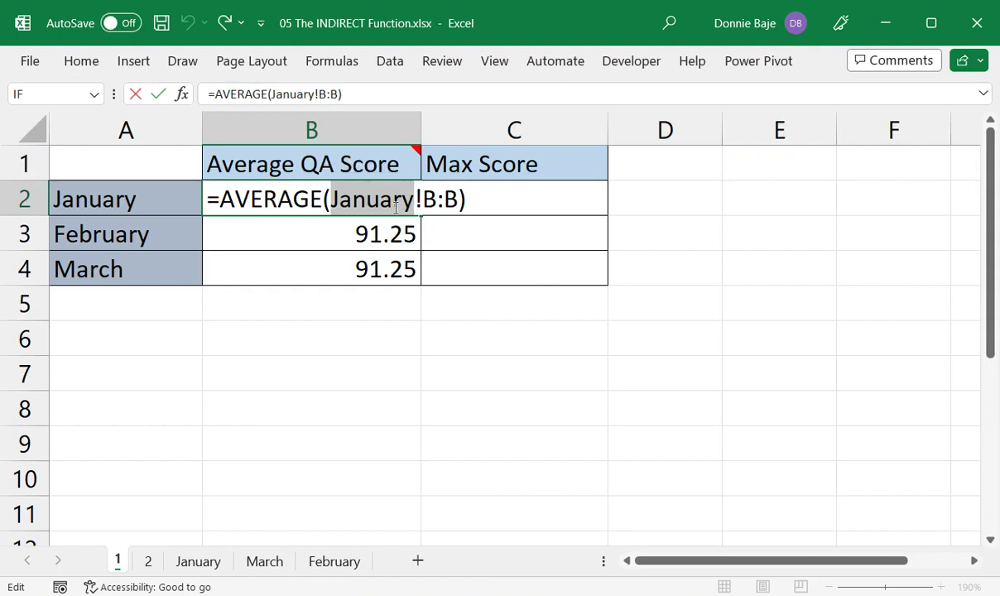
pyautogui.press('Delete')
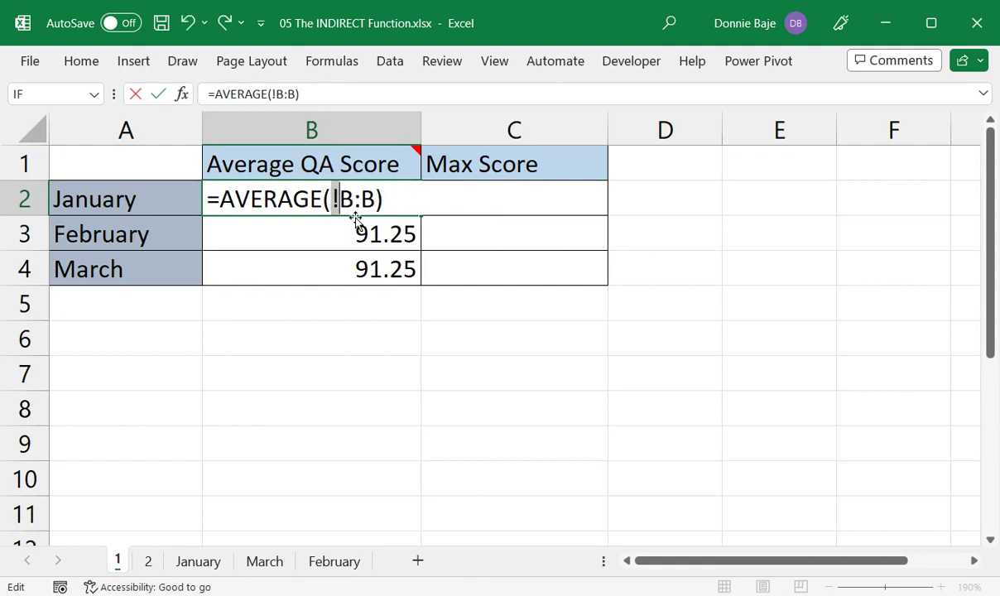
pyautogui.moveTo(339, 199); pyautogui.dragTo(375, 199)
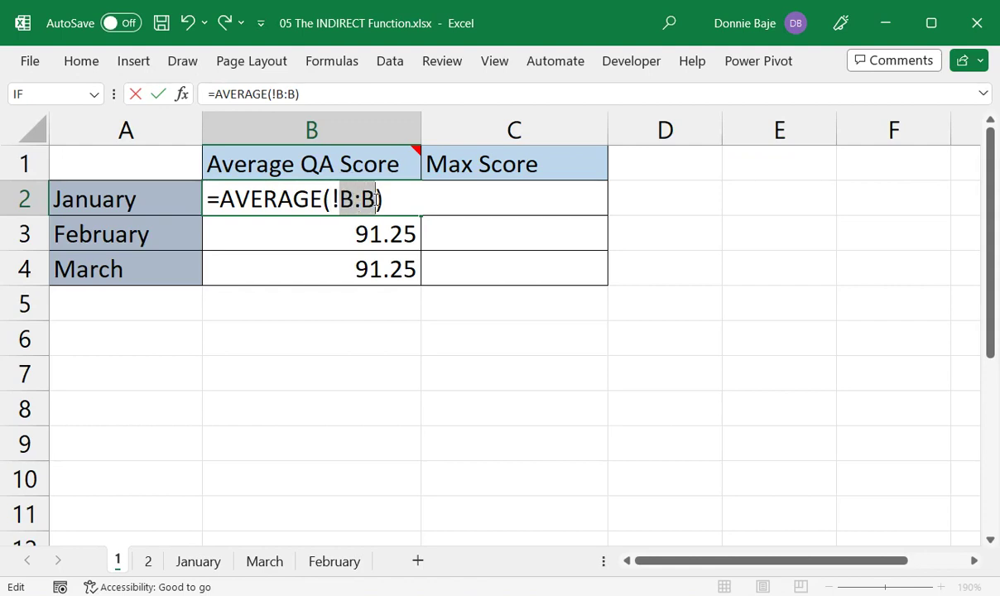
pyautogui.click(375, 199)
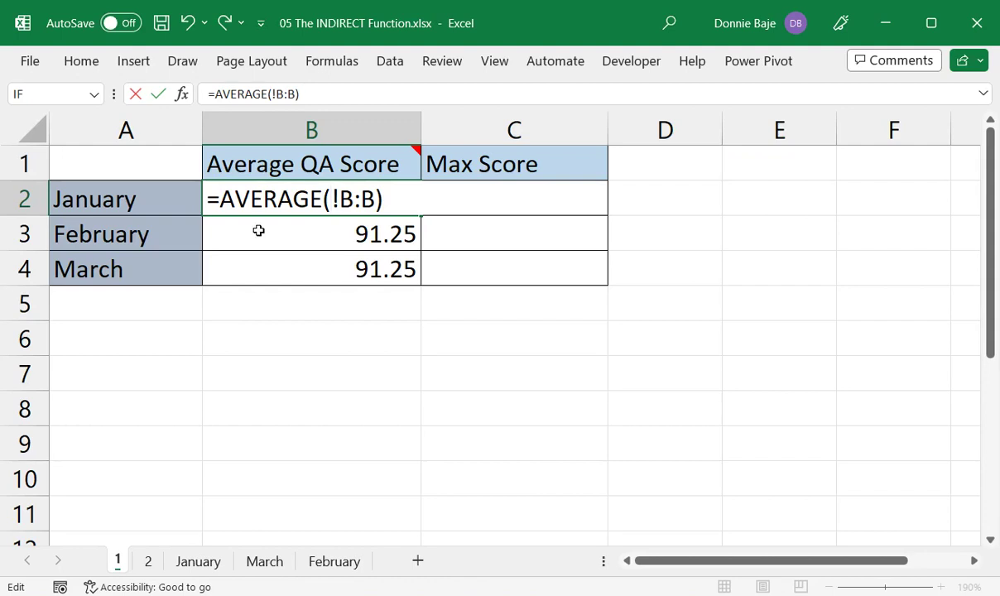
# - Join cell A2 with the quoted text "!B:B" in B2's formula and commit it as =AVERAGE(A2&"!B:B")
pyautogui.click(151, 201)
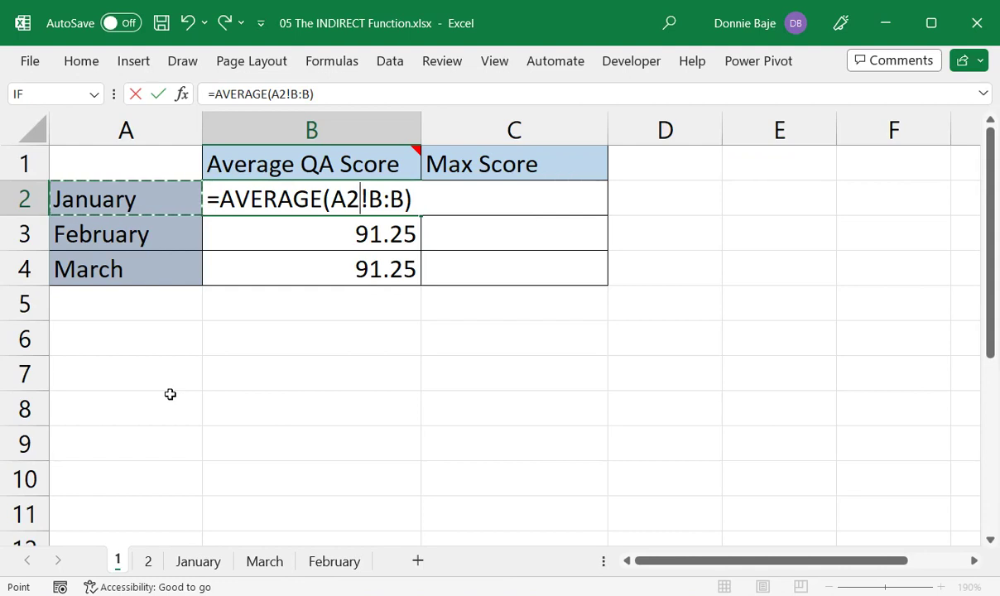
pyautogui.write('&')
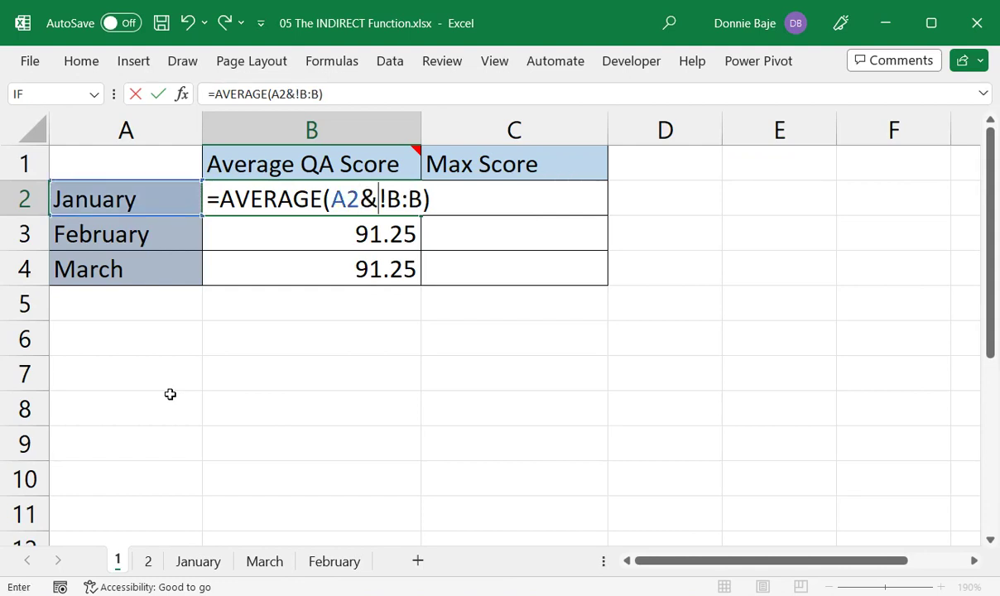
pyautogui.write('"')
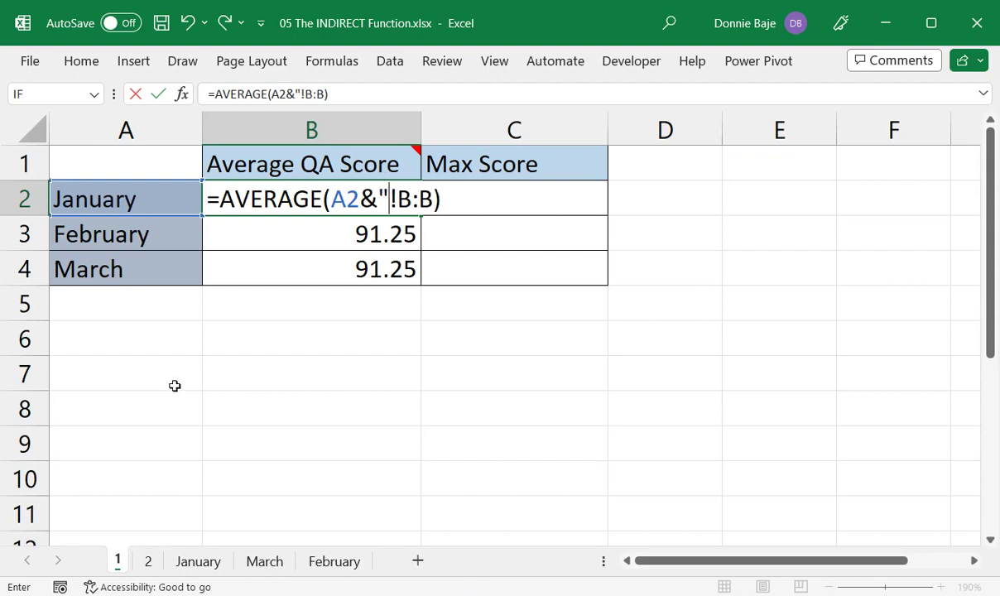
pyautogui.click(438, 192)
pyautogui.write('"')
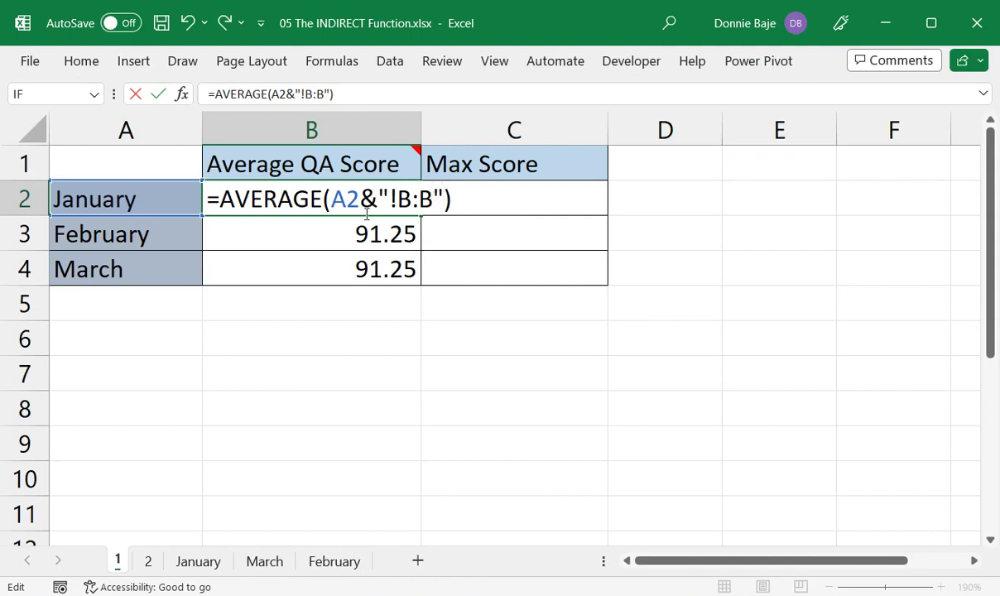
pyautogui.moveTo(330, 199); pyautogui.dragTo(439, 211)
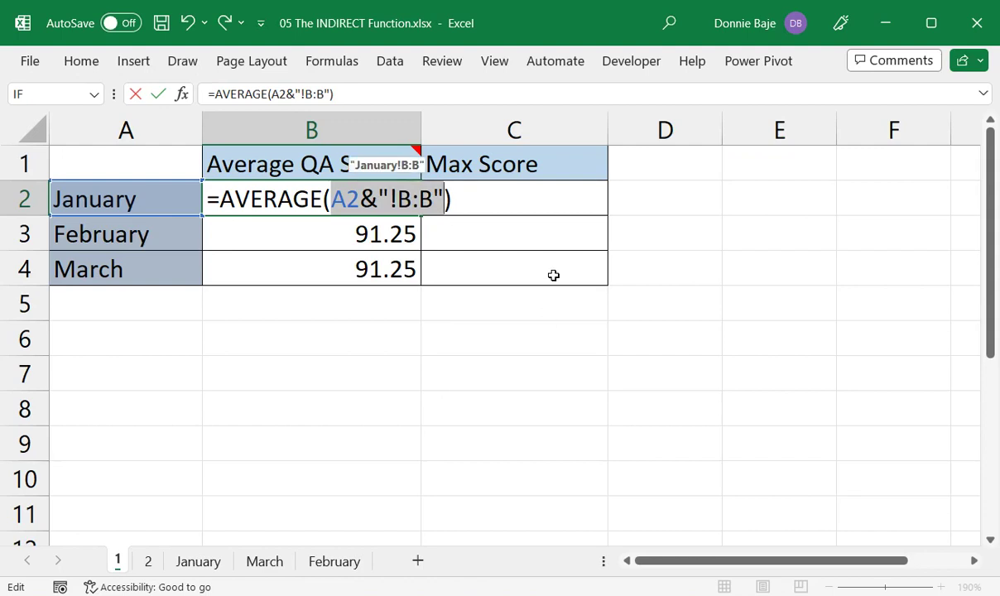
pyautogui.click(415, 202)
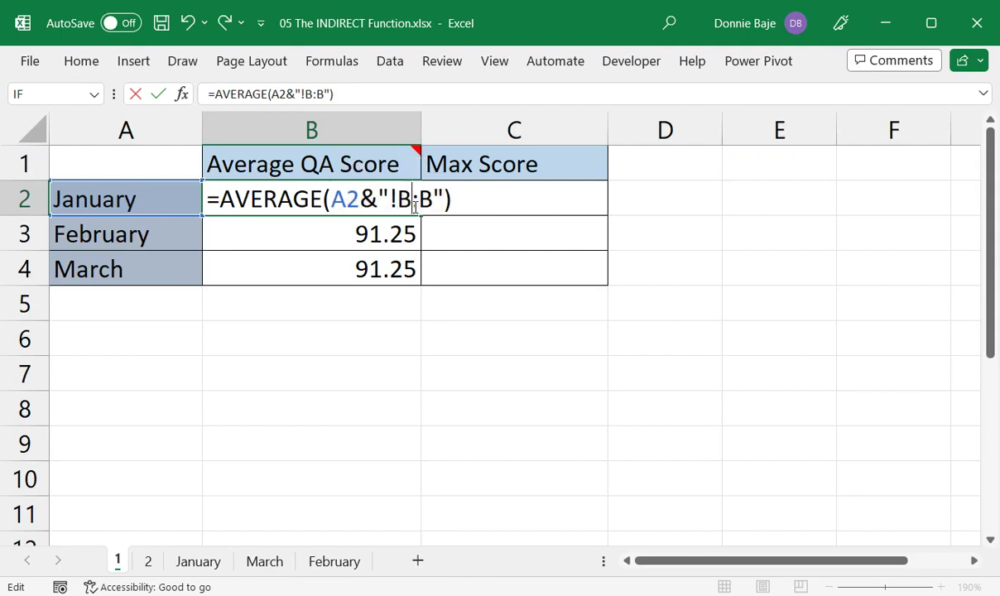
pyautogui.press('Return')
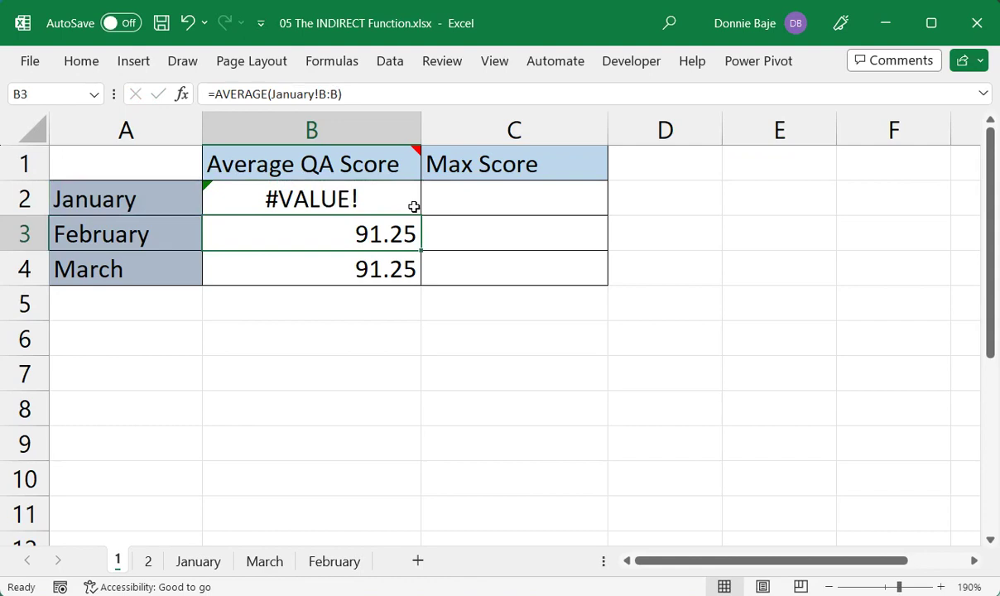
# - Wrap the joined reference A2&"!B:B" in B2 with INDIRECT and commit it as =AVERAGE(INDIRECT(A2&"!B:B"))
pyautogui.doubleClick(414, 206)
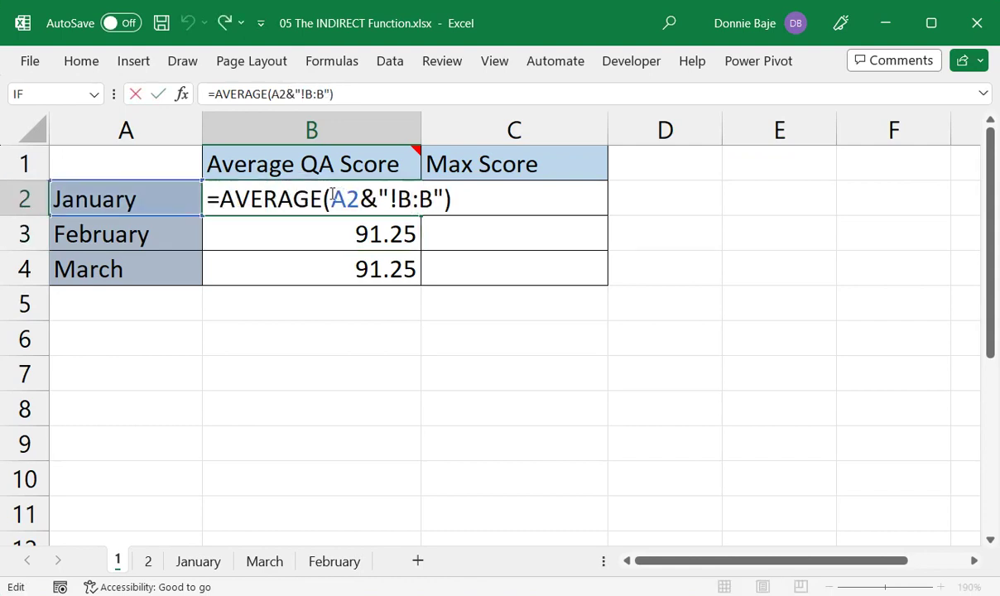
pyautogui.moveTo(331, 199); pyautogui.dragTo(445, 197)
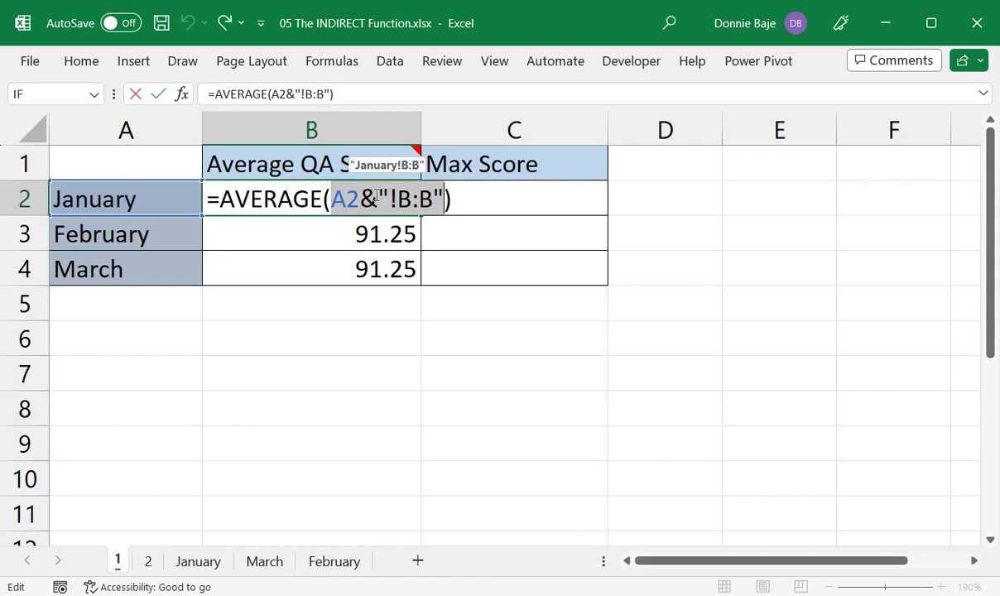
pyautogui.click(355, 197)
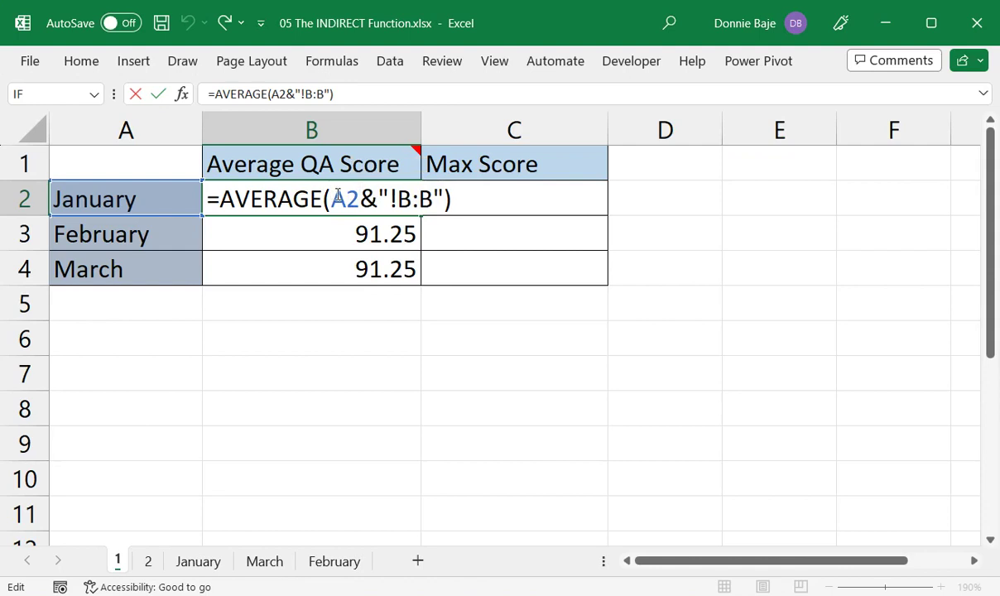
pyautogui.moveTo(330, 198); pyautogui.dragTo(398, 198)
pyautogui.moveTo(418, 198); pyautogui.dragTo(432, 200)
pyautogui.click(373, 198)
pyautogui.click(330, 198)
pyautogui.write('INDIRECT(')
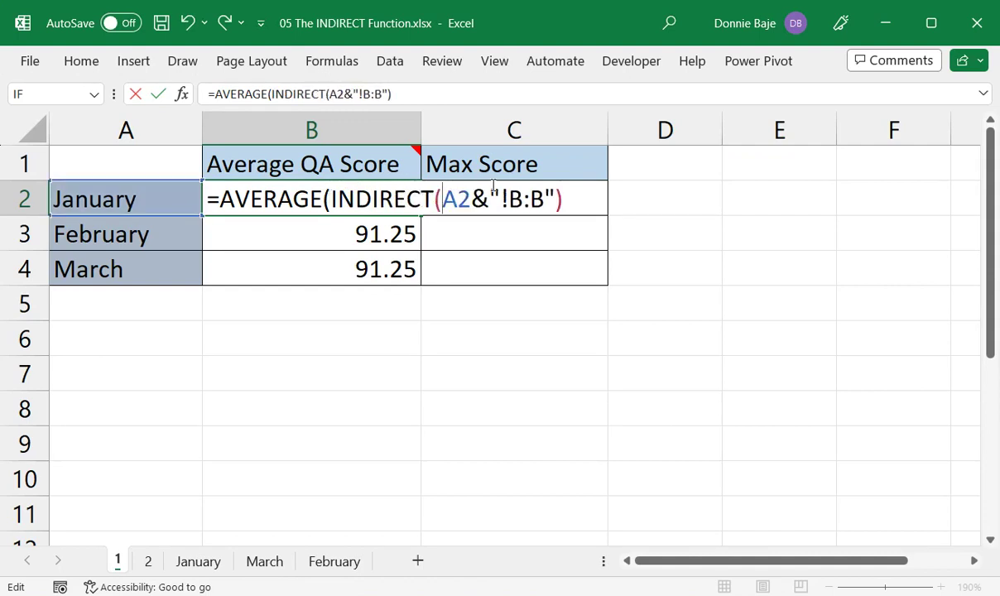
pyautogui.click(567, 205)
pyautogui.write(')')
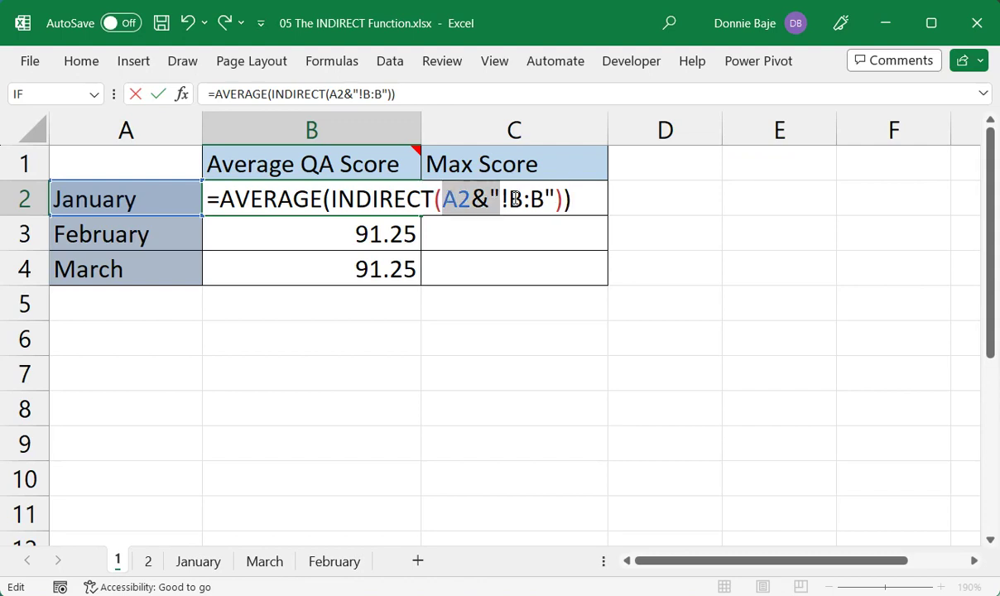
pyautogui.moveTo(515, 198); pyautogui.dragTo(557, 198)
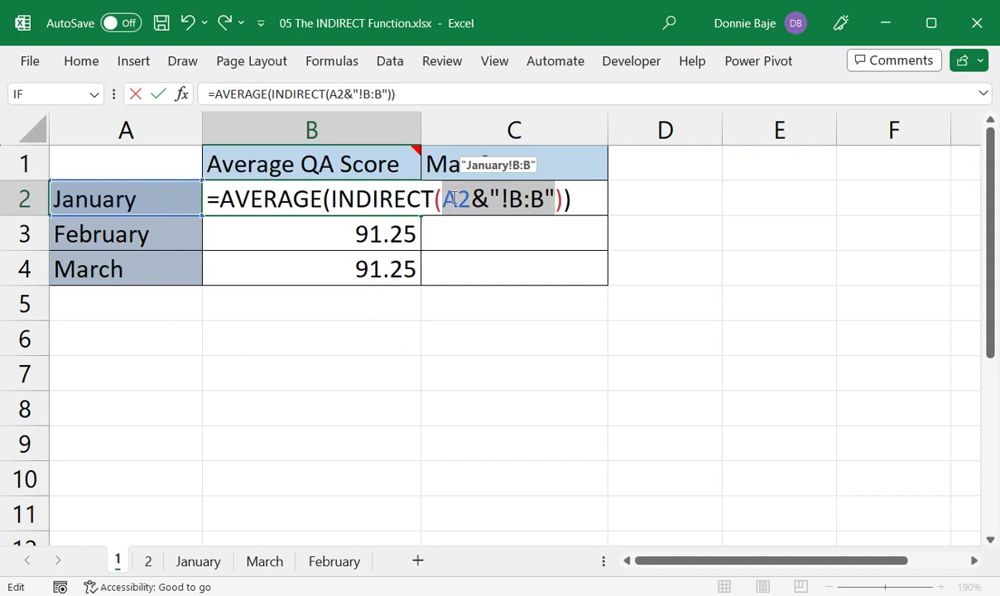
pyautogui.moveTo(441, 199); pyautogui.dragTo(542, 199)
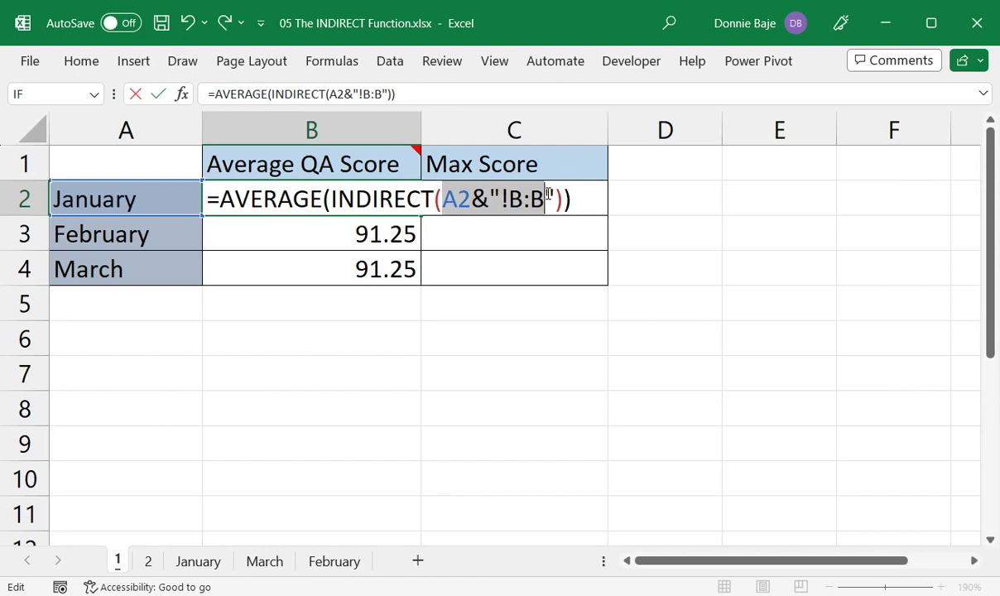
pyautogui.press('Return')
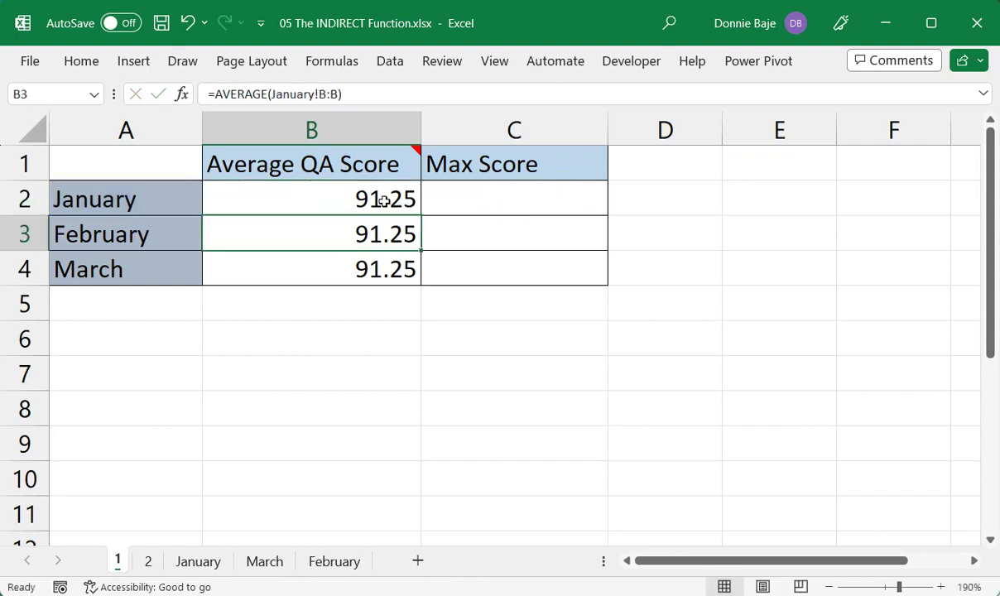
# - Review the A2 reference in B2's formula and fill the formula down through B4
pyautogui.doubleClick(384, 200)
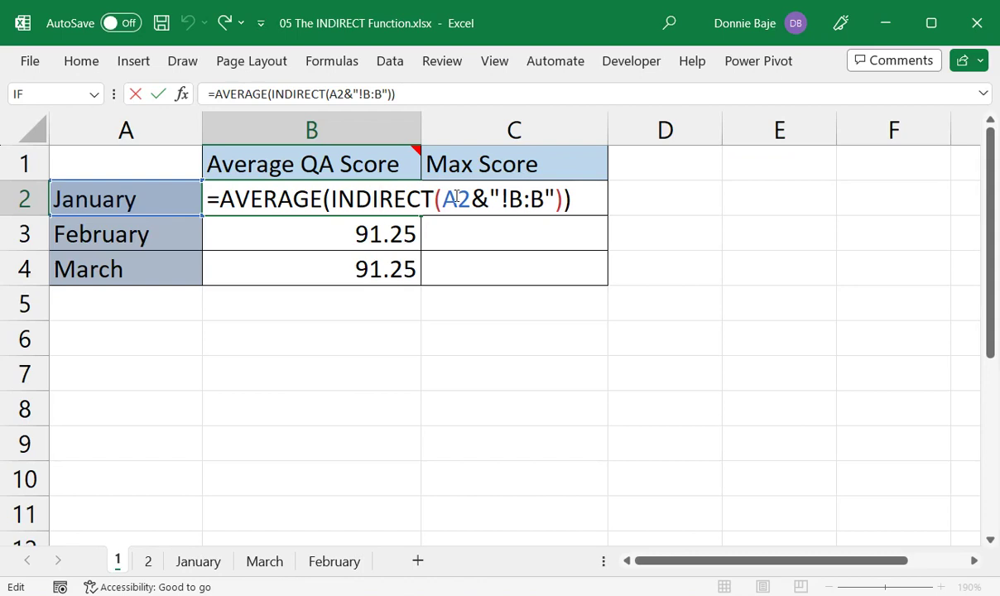
pyautogui.moveTo(441, 201); pyautogui.dragTo(481, 213)
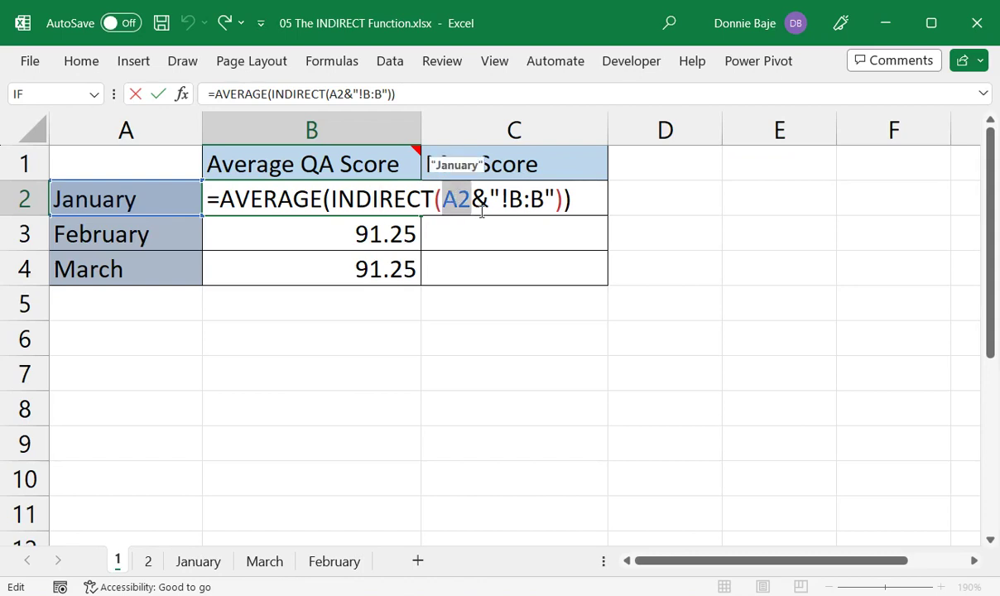
pyautogui.press('Return')
pyautogui.click(392, 199)
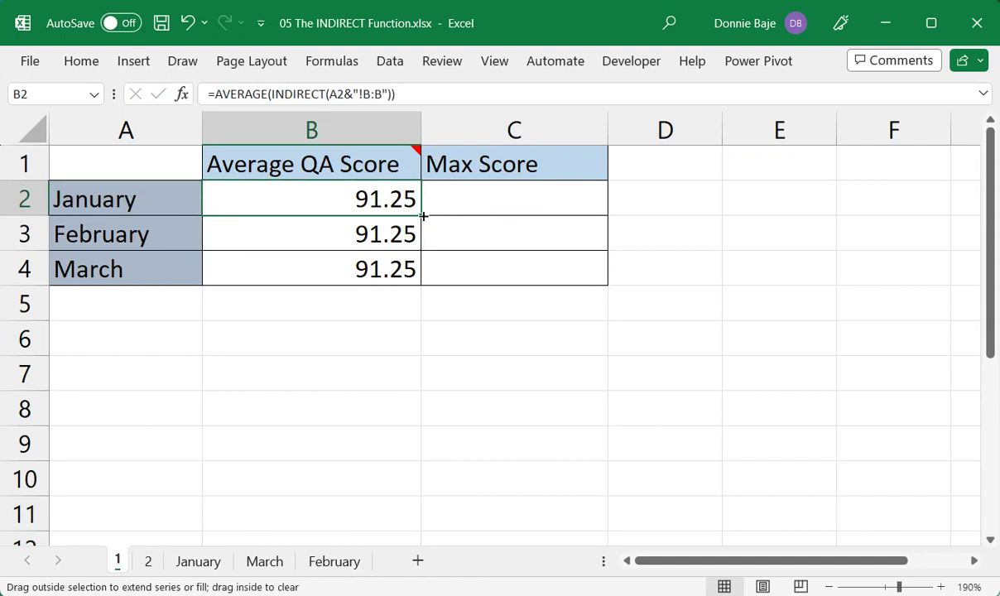
pyautogui.doubleClick(423, 215)
# - Examine the sheet references in the filled February and March average formulas in B3 and B4
pyautogui.doubleClick(382, 231)
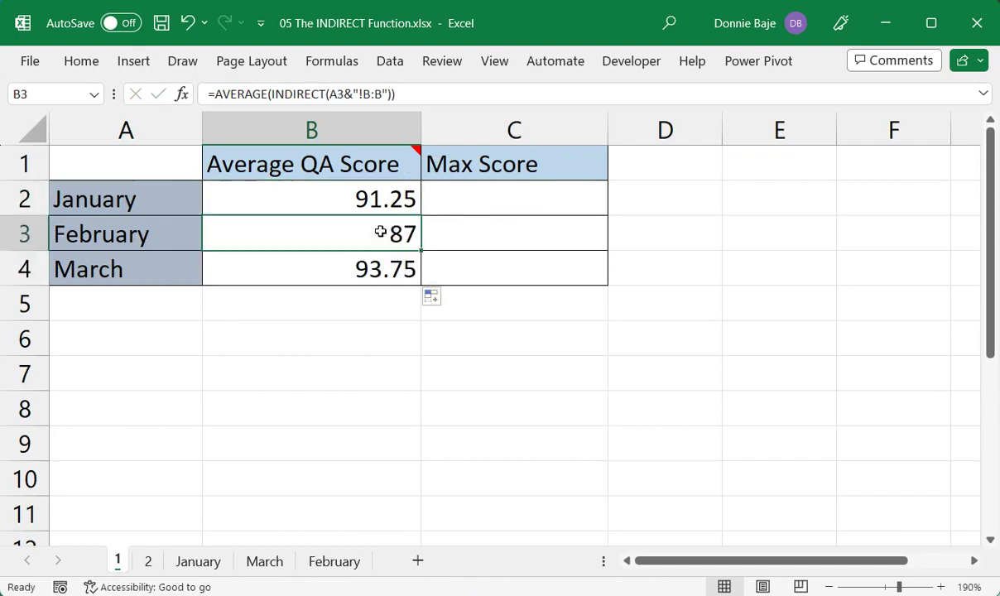
pyautogui.press('Escape')
pyautogui.doubleClick(391, 263)
pyautogui.press('Escape')
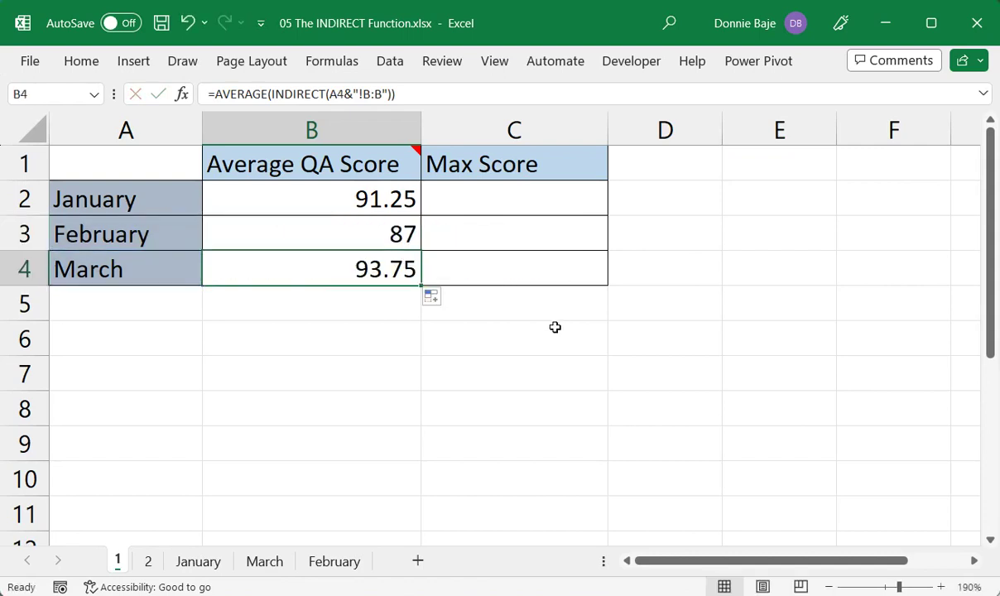
# - Check the average of the weekly scores B2:B5 on the March sheet, then return to sheet 1 and review B2's formula
pyautogui.click(264, 562)
pyautogui.moveTo(166, 157); pyautogui.dragTo(160, 214)
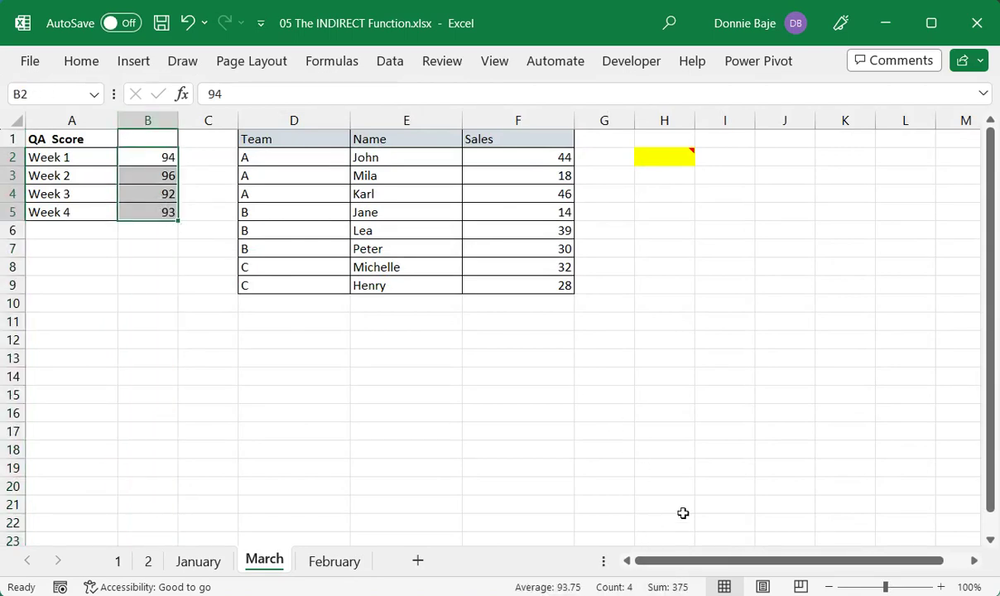
pyautogui.click(118, 563)
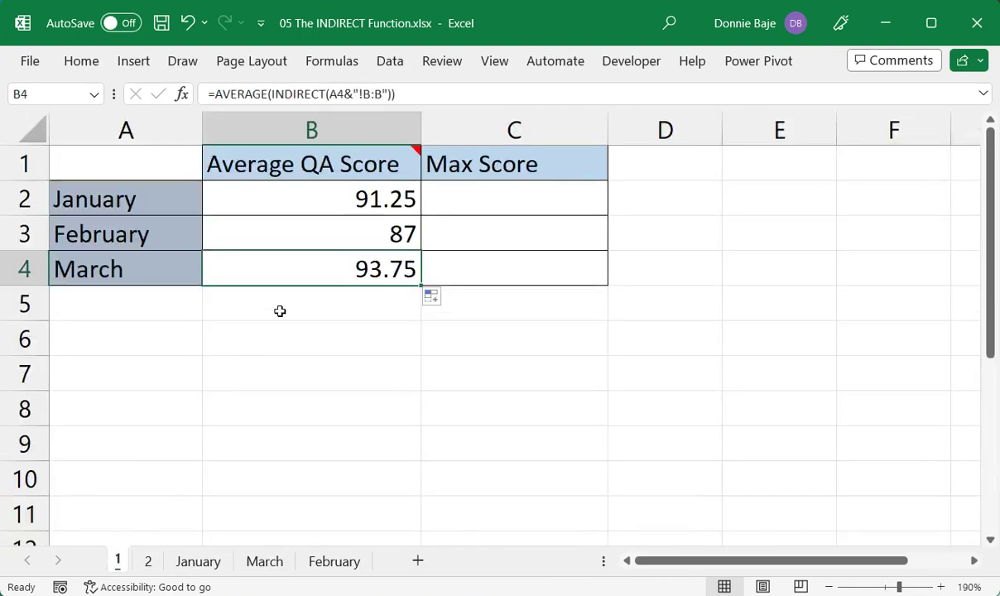
pyautogui.click(386, 207)
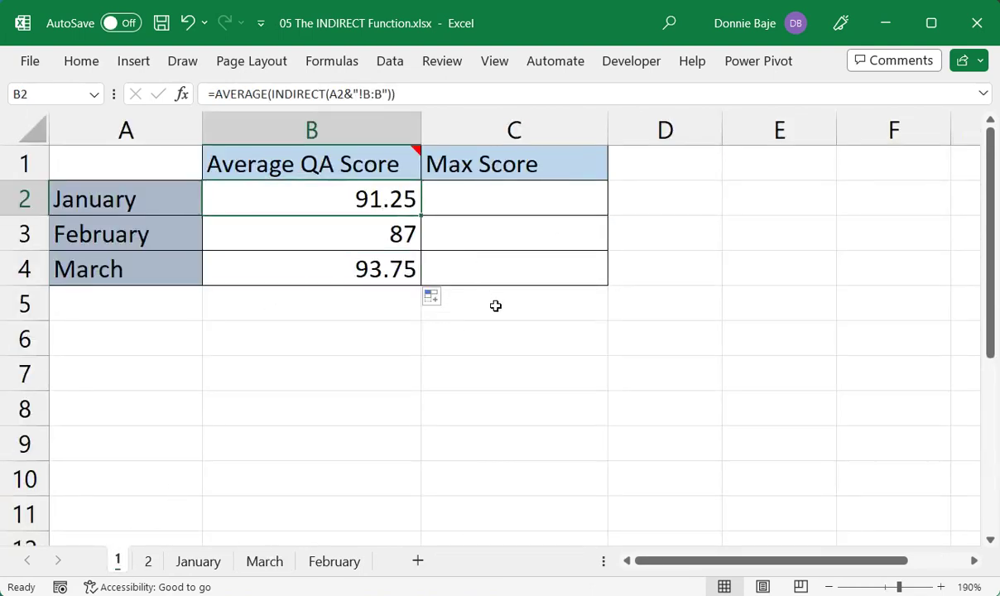
pyautogui.doubleClick(379, 198)
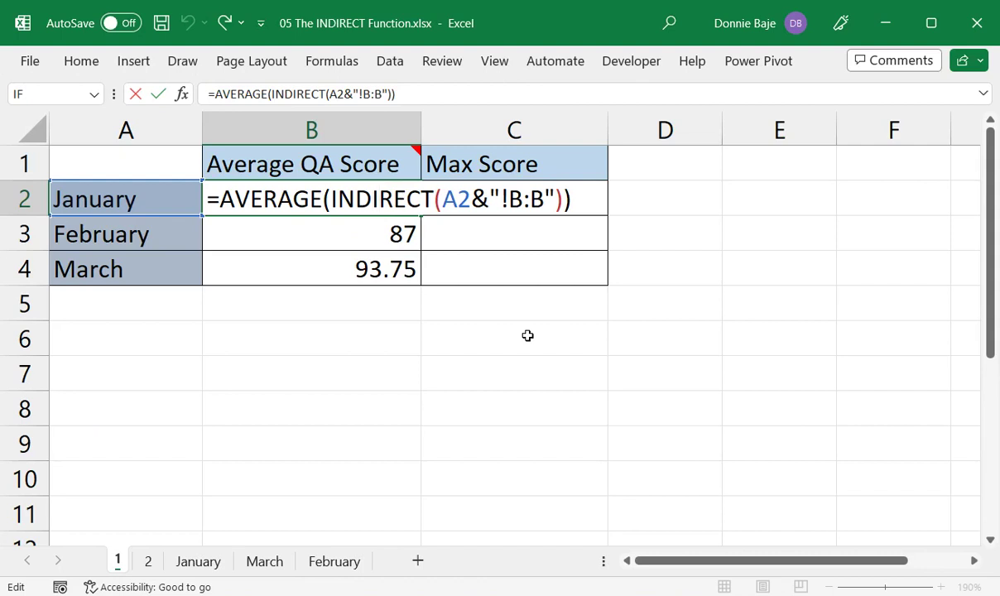
pyautogui.press('Return')
# - Enter =MAX(INDIRECT(A2&"!B:B")) in C2 to get January's highest score
pyautogui.click(545, 206)
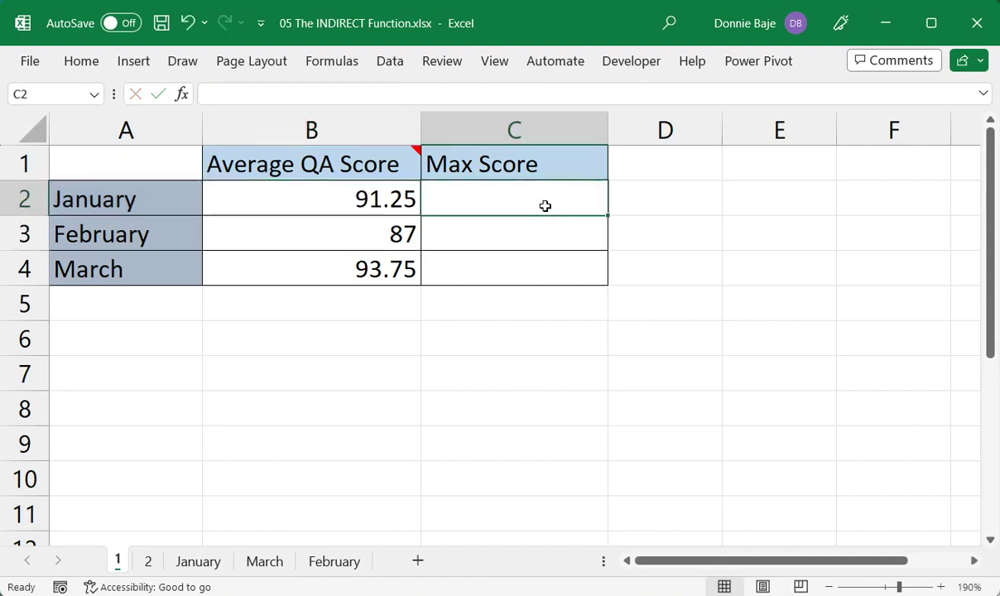
pyautogui.write('=MAX')
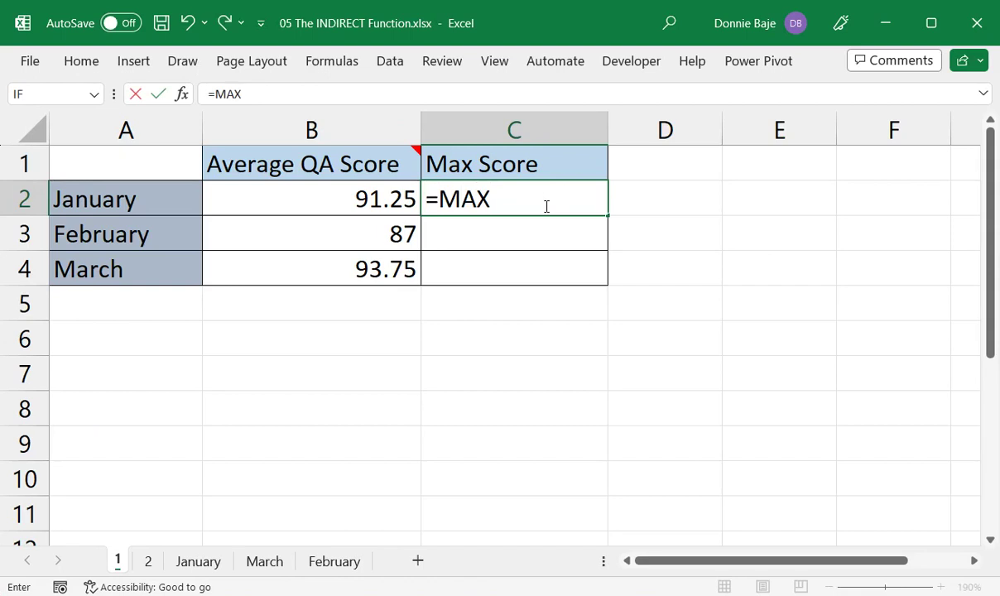
pyautogui.write('(')
pyautogui.write('INDIRECT(')
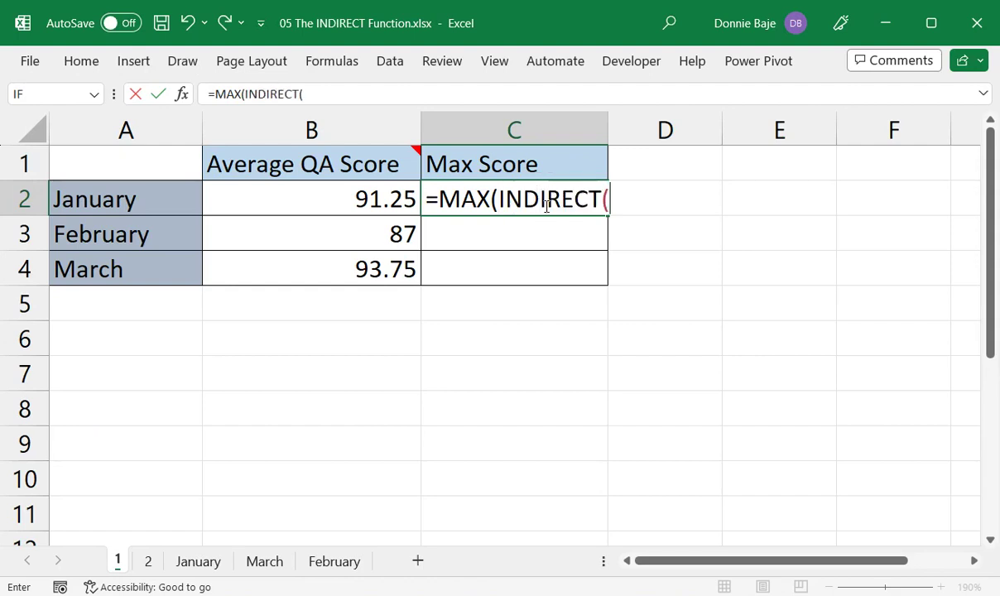
pyautogui.click(131, 200)
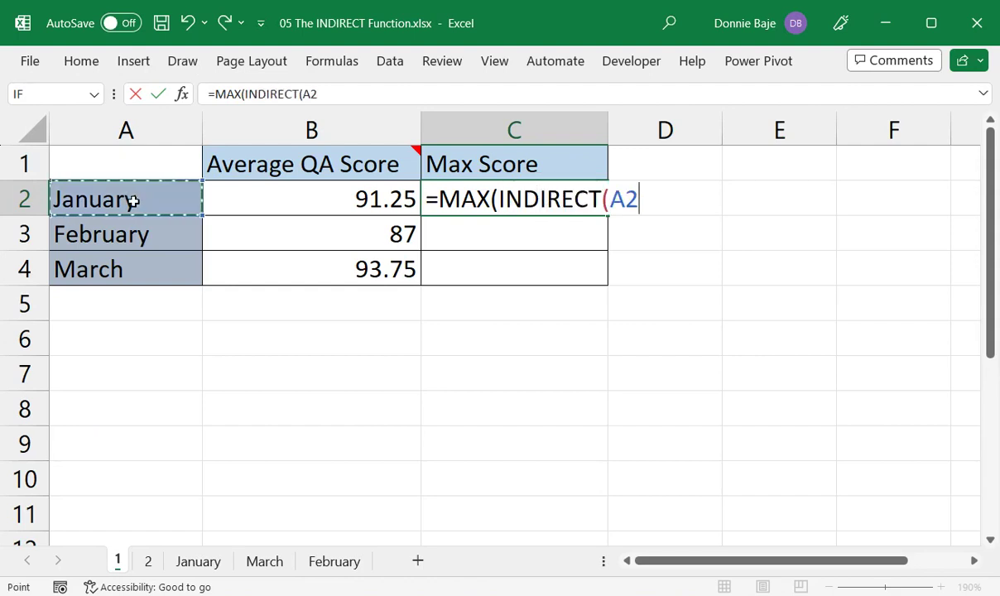
pyautogui.write('&"!B:B"')
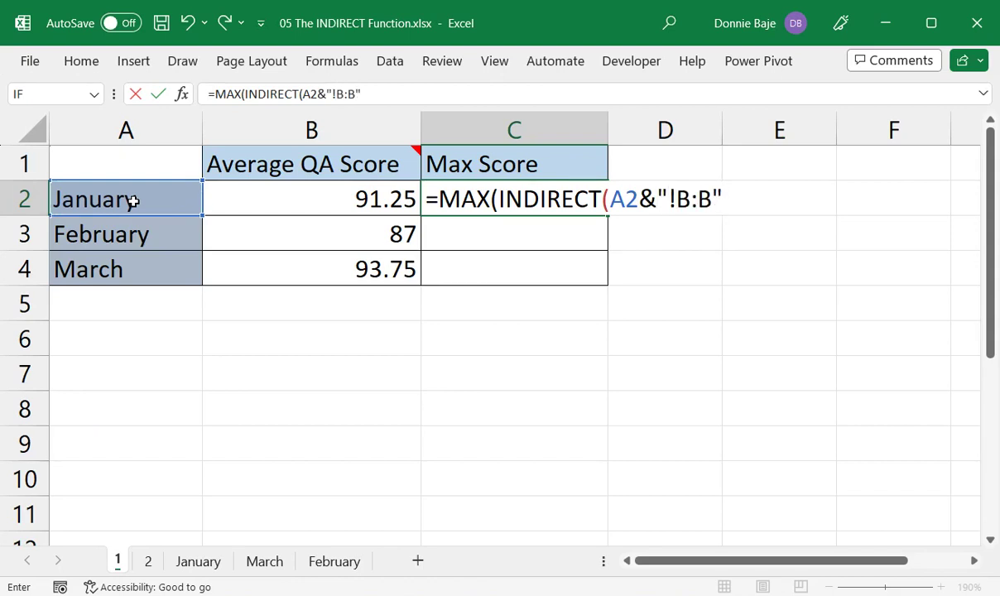
pyautogui.write('))')
pyautogui.press('Return')
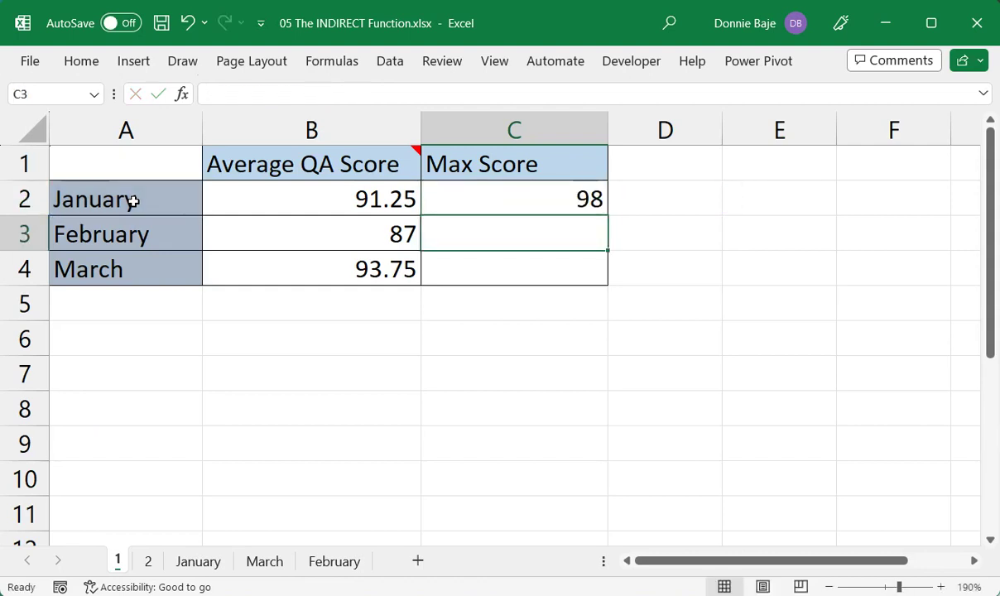
# - Review the MAX formula in C2 and fill it down through C4
pyautogui.click(537, 200)
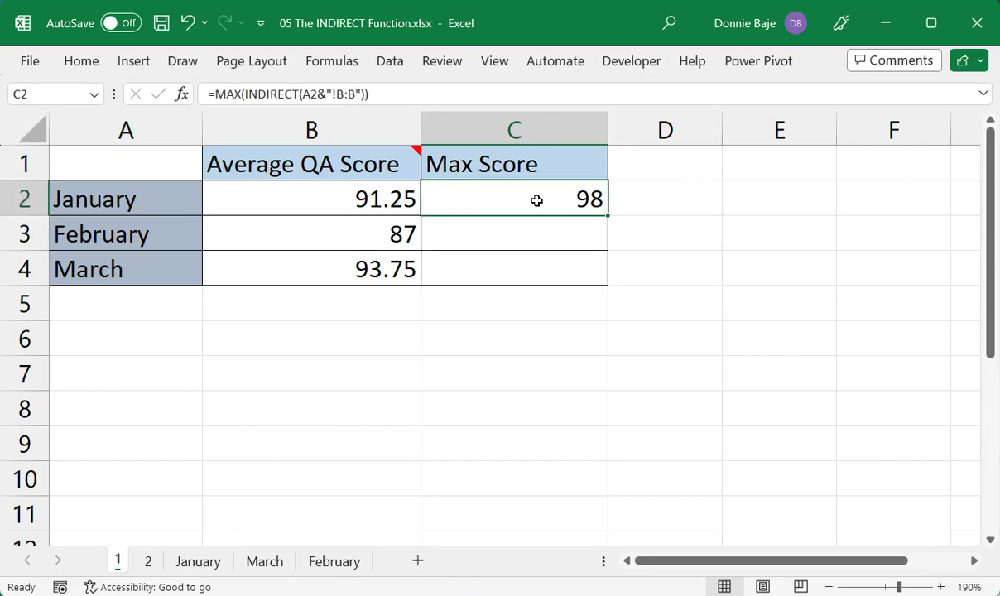
pyautogui.doubleClick(592, 205)
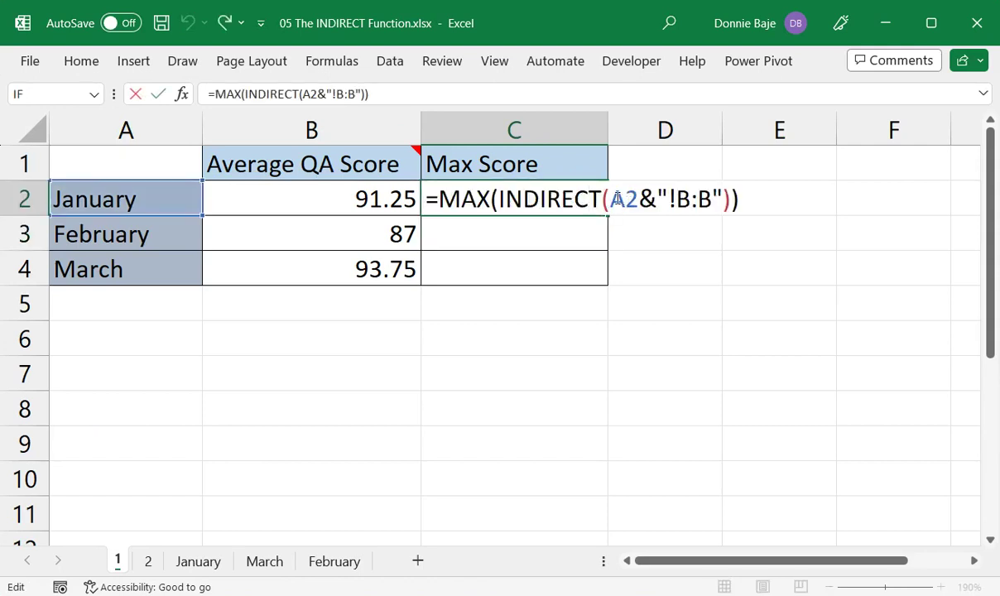
pyautogui.moveTo(617, 200); pyautogui.dragTo(734, 199)
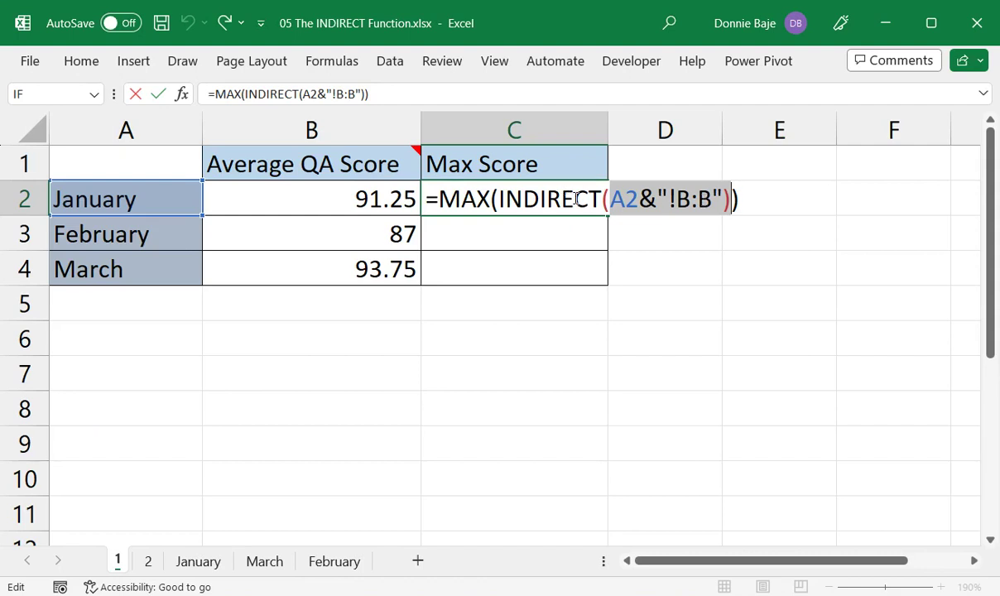
pyautogui.hotkey('ctrl', 'Return')
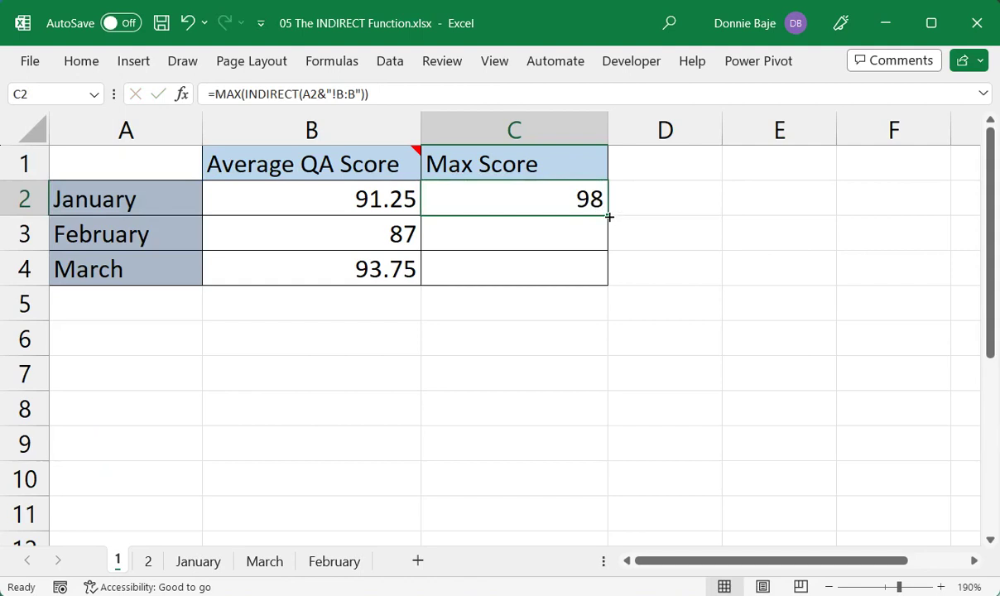
pyautogui.doubleClick(608, 217)
pyautogui.click(588, 201)
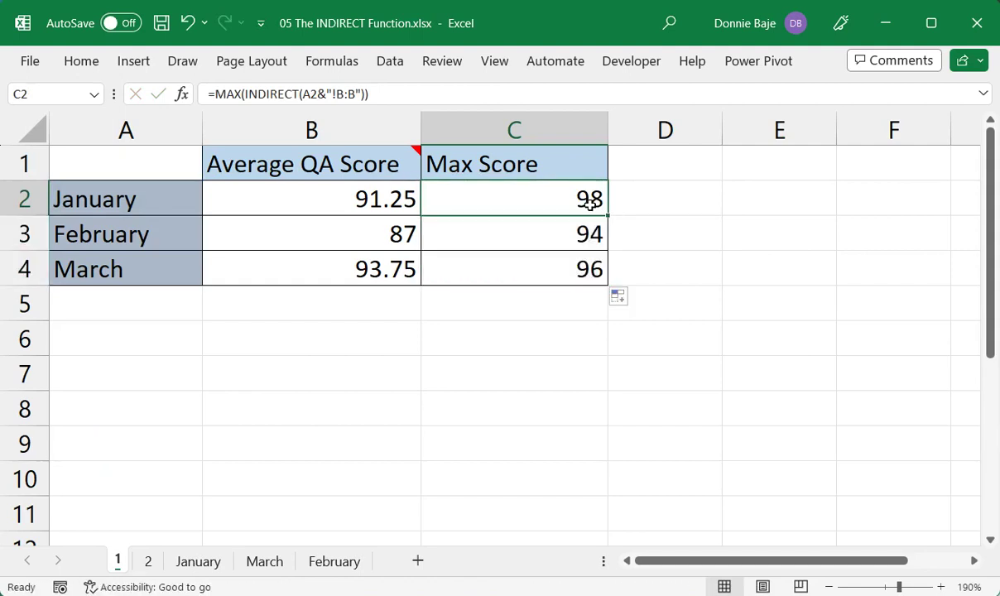
pyautogui.doubleClick(590, 203)
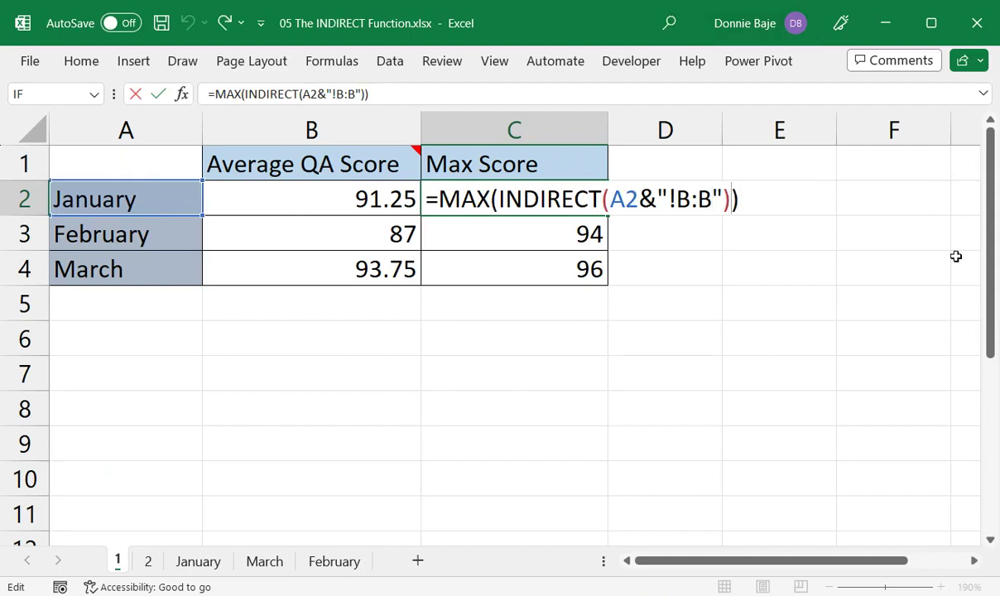
pyautogui.click(658, 206)
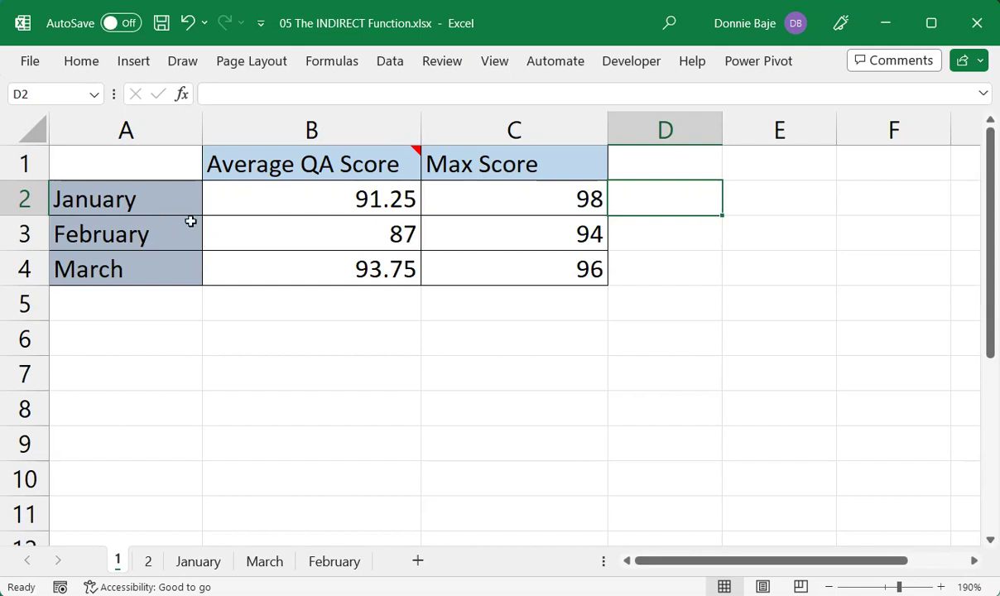
# - Replace the month name in A2 with Jan and open the January sheet to compare its name
pyautogui.click(159, 211)
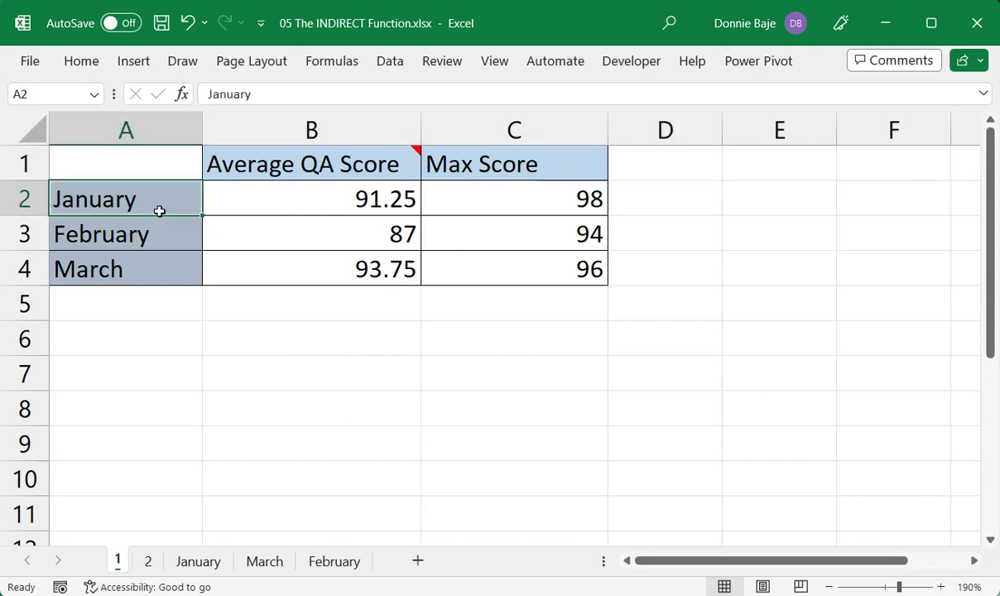
pyautogui.write('Jan')
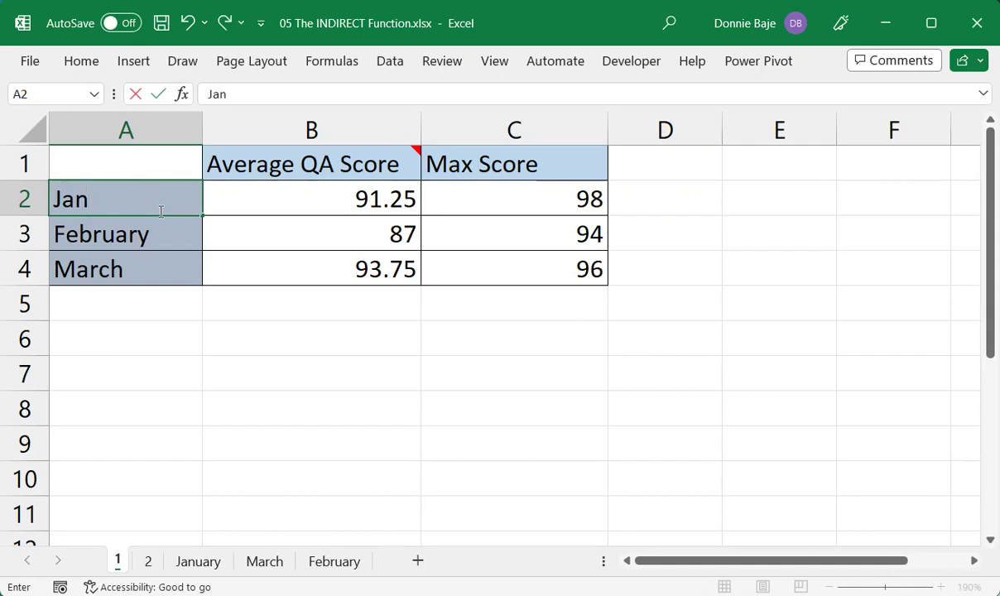
pyautogui.press('Return')
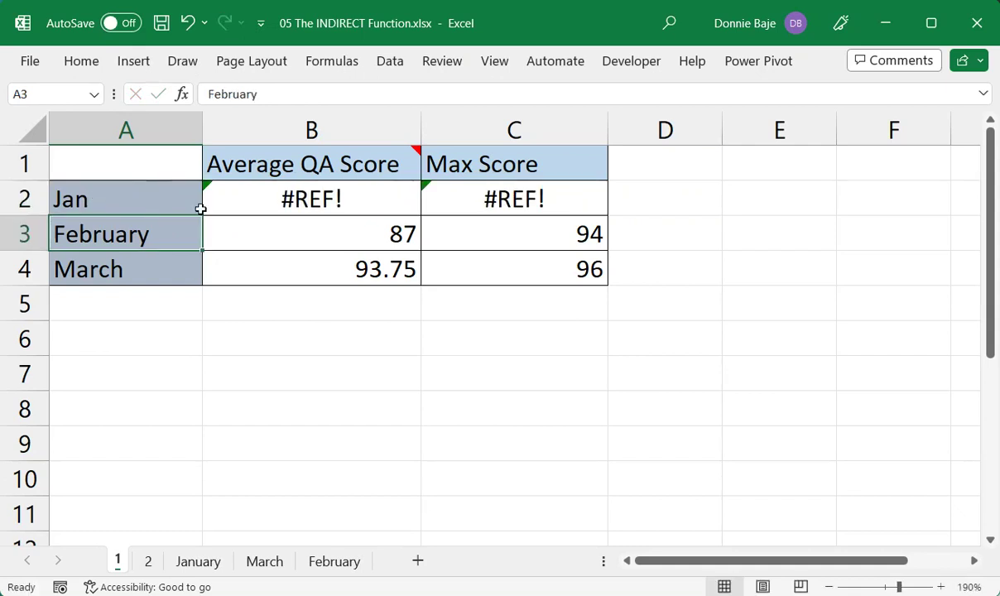
pyautogui.click(197, 561)
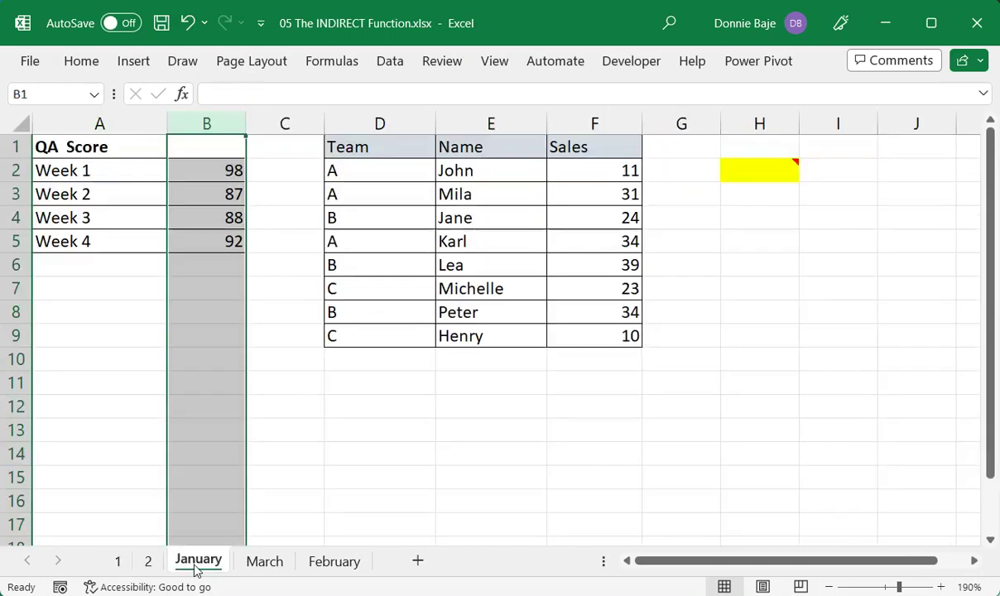
pyautogui.click(281, 405)
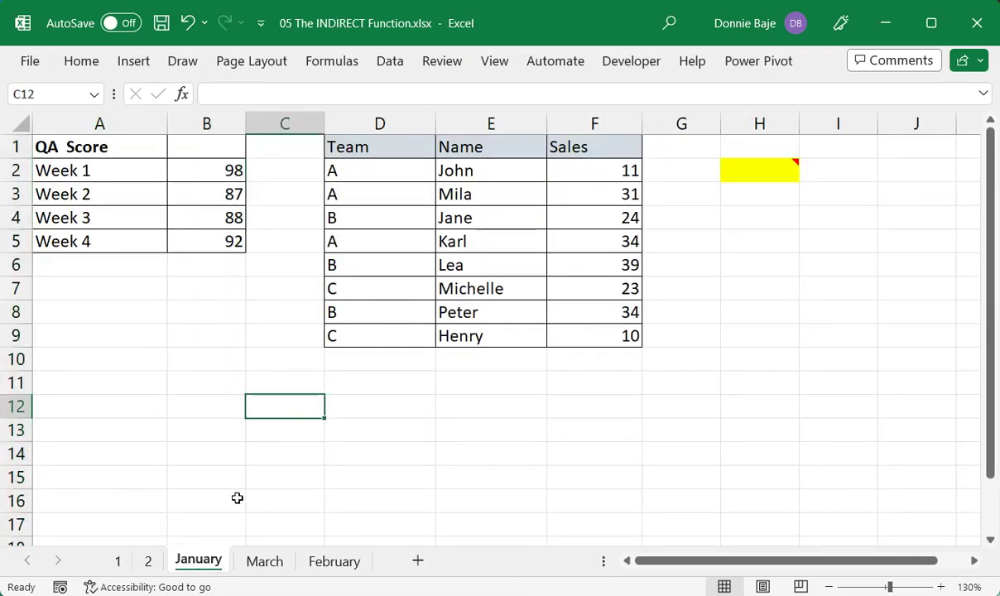
# - Return to sheet 1 and complete the month name in A2 as January
pyautogui.click(120, 564)
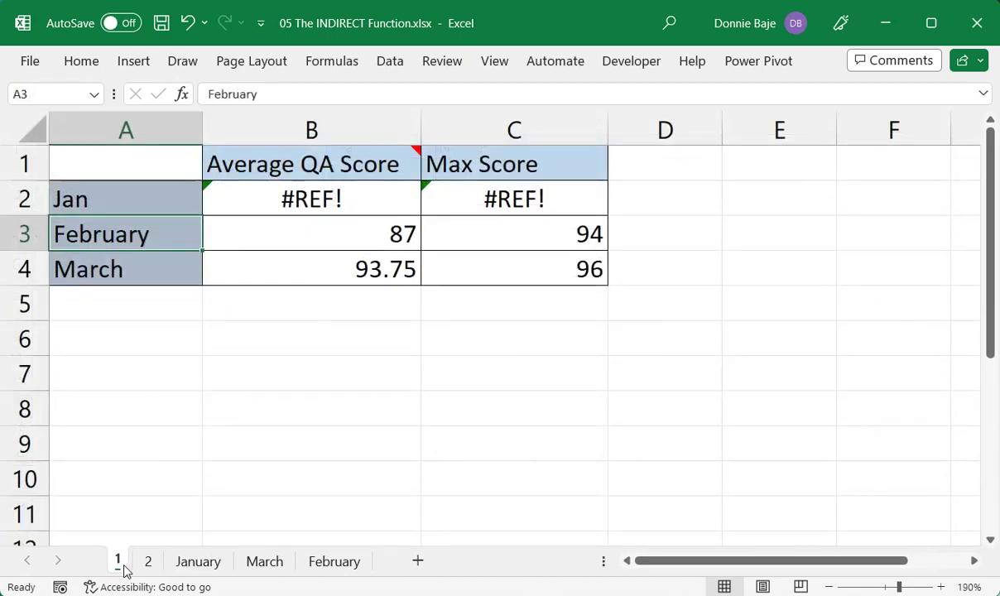
pyautogui.click(155, 199)
pyautogui.doubleClick(155, 199)
pyautogui.write('uary')
pyautogui.press('Return')
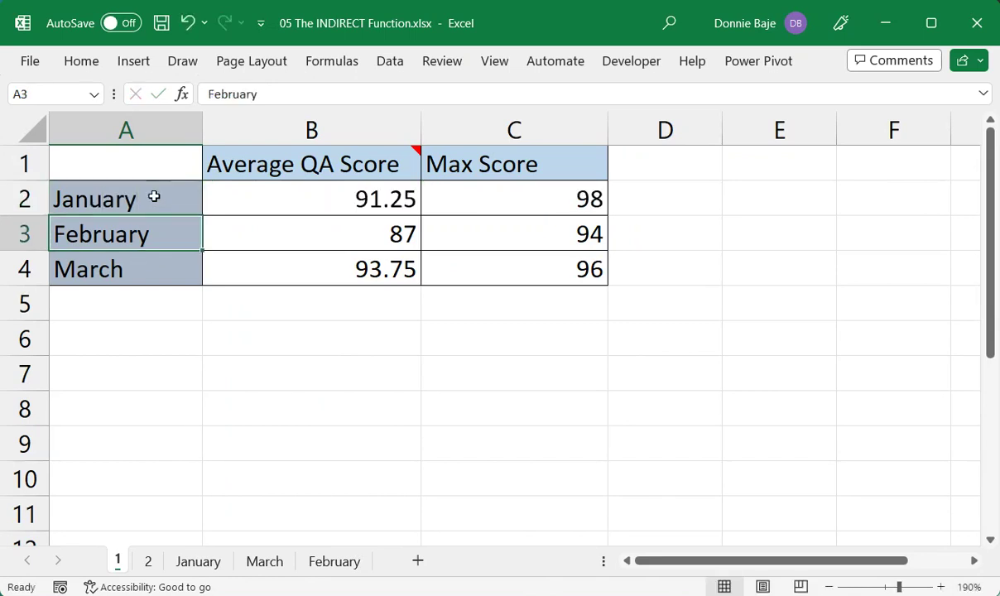
# - Rename the January, March and February sheets as Jan, Mar and Feb
pyautogui.click(207, 561)
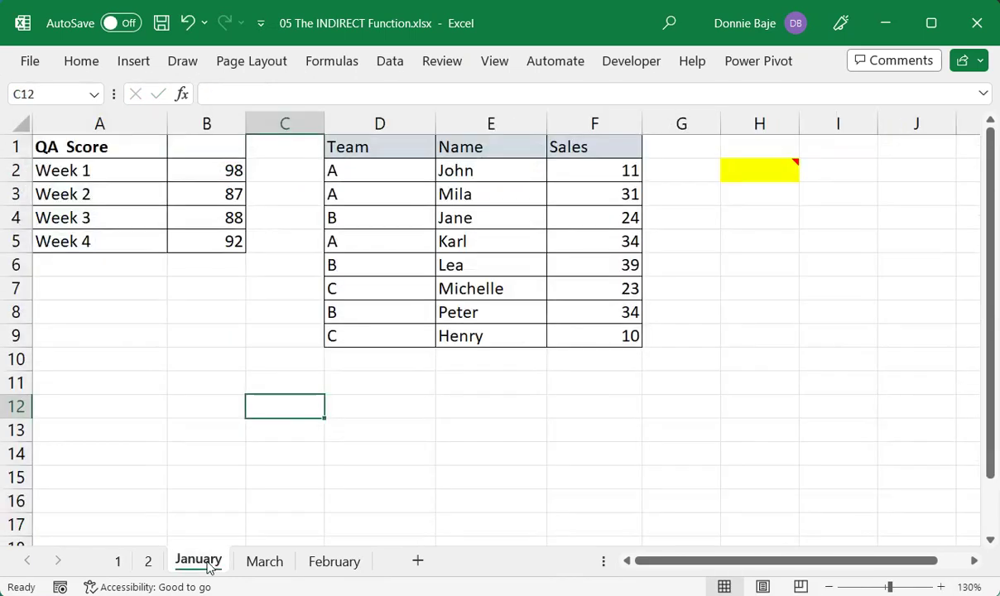
pyautogui.write('Jan')
pyautogui.press('Return')
pyautogui.click(191, 448)
pyautogui.click(244, 568)
pyautogui.doubleClick(244, 568)
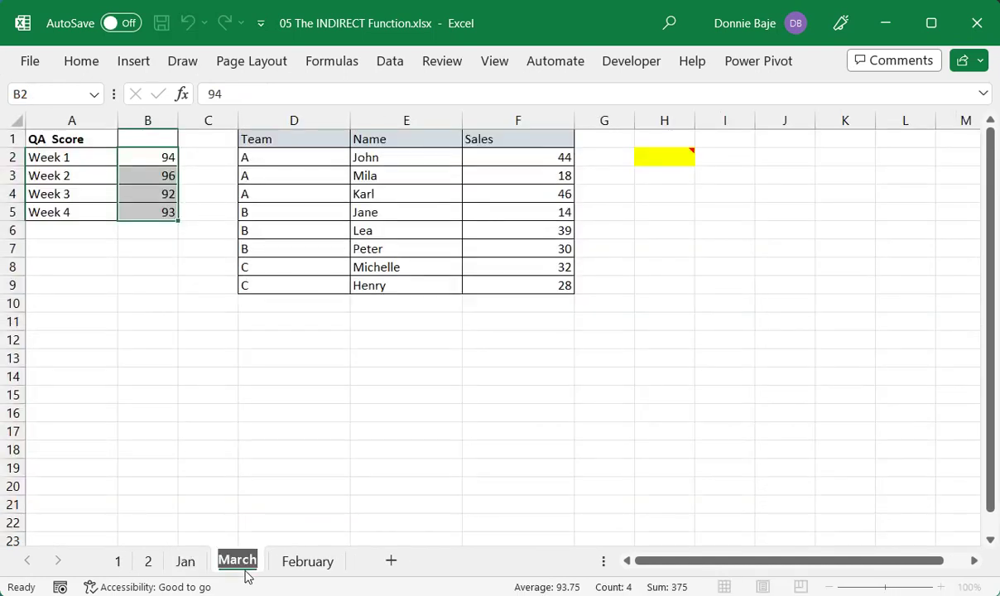
pyautogui.write('Mar')
pyautogui.press('Return')
pyautogui.click(290, 487)
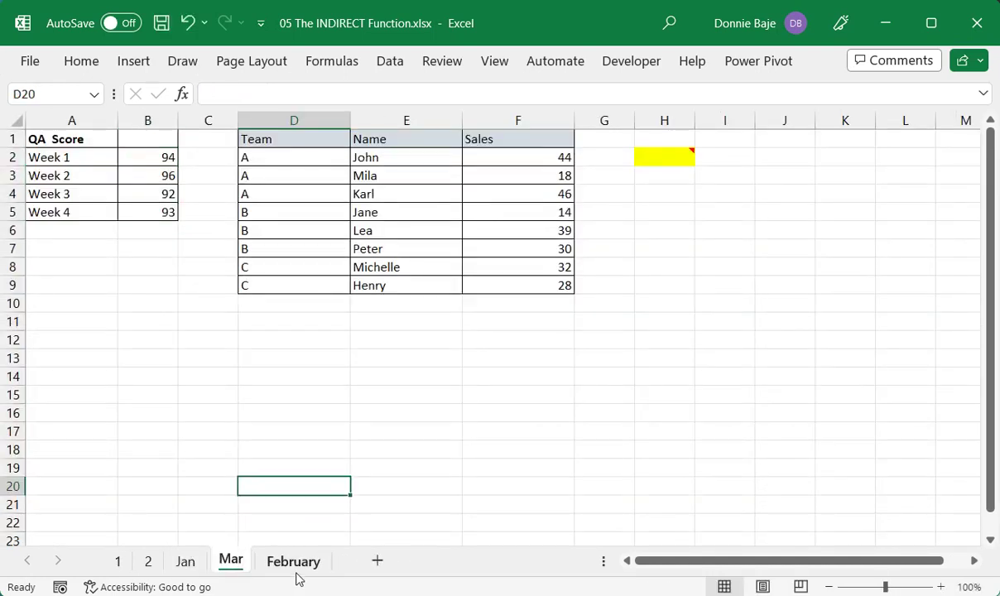
pyautogui.doubleClick(293, 562)
pyautogui.write('Feb')
pyautogui.click(301, 468)
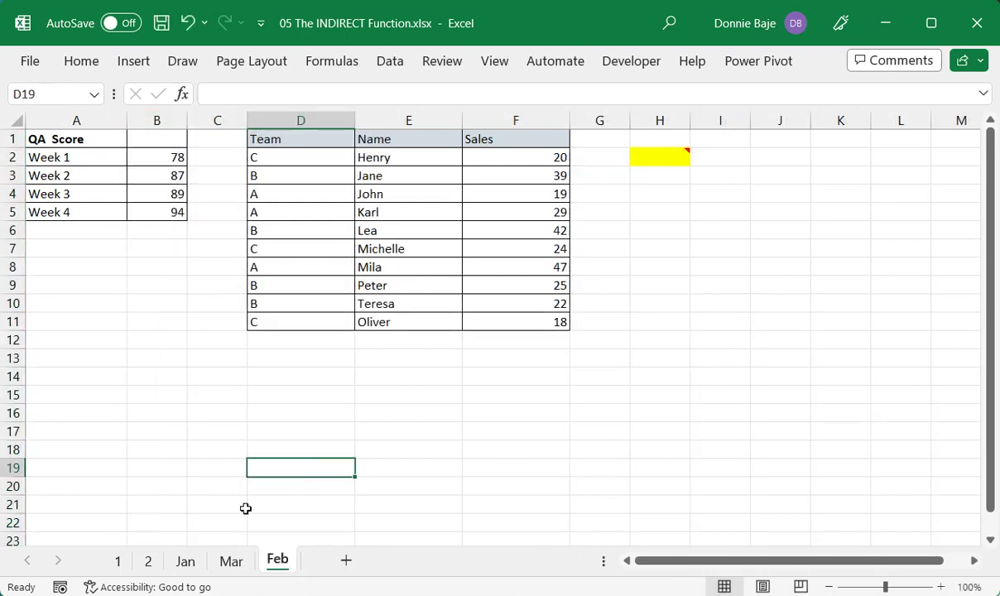
# - Return to sheet 1 and examine the A2 reference inside B2's AVERAGE formula
pyautogui.click(118, 562)
pyautogui.click(488, 396)
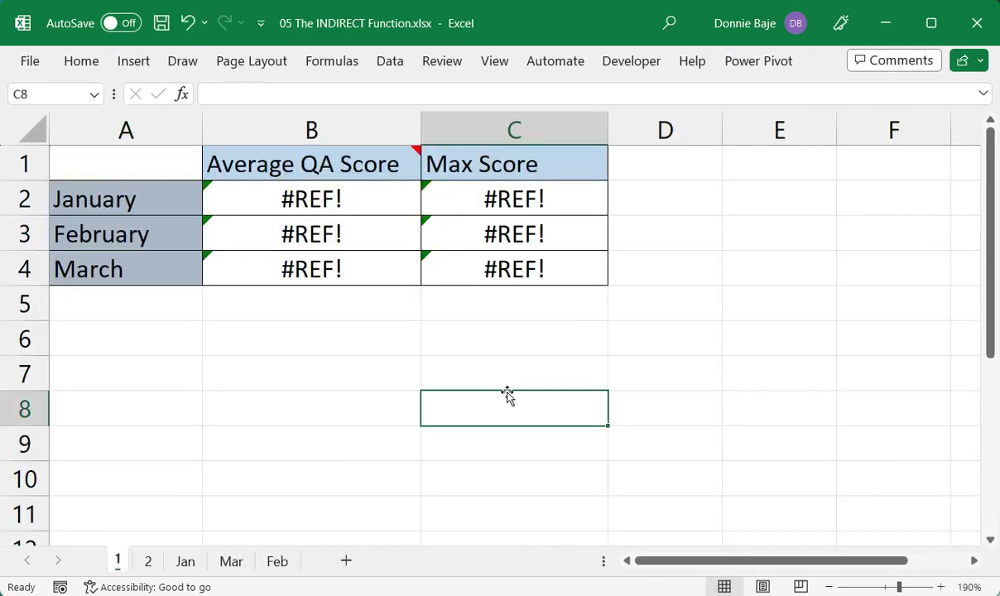
pyautogui.click(400, 198)
pyautogui.doubleClick(401, 198)
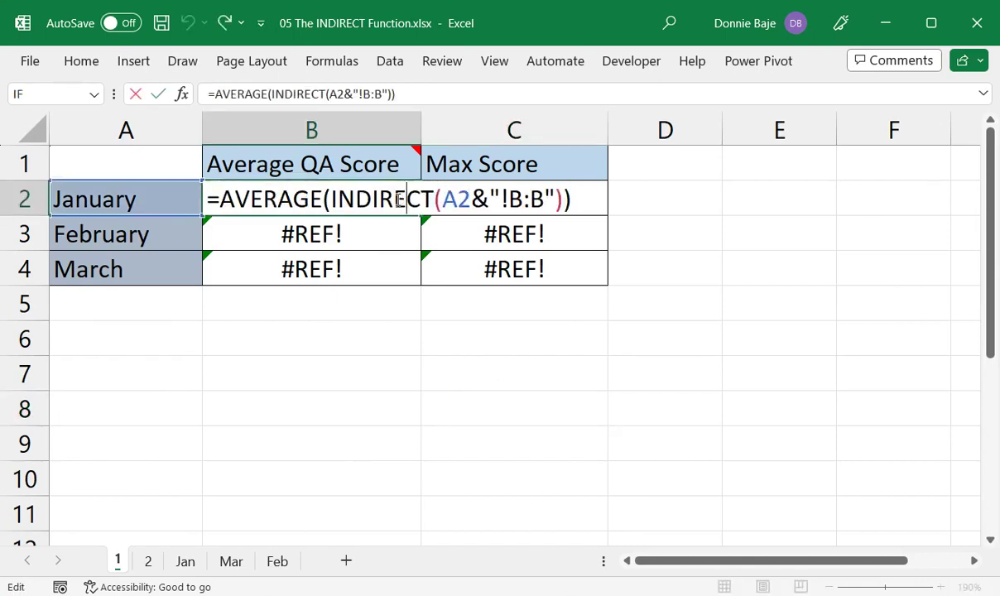
pyautogui.moveTo(441, 200); pyautogui.dragTo(470, 199)
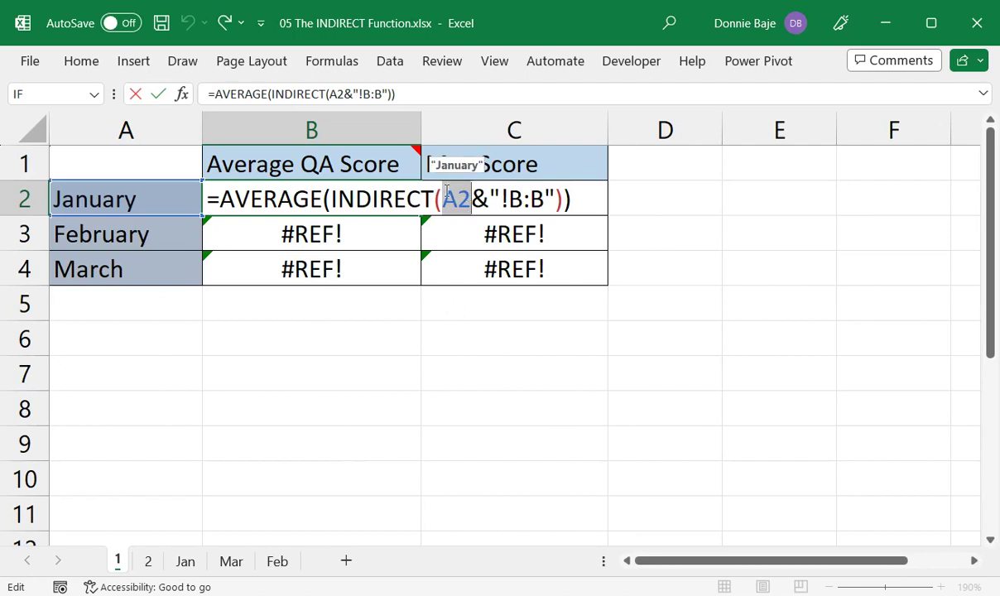
# - Change B2's formula to =AVERAGE(INDIRECT(LEFT(A2,3)&"!B:B")) and fill it down through B4
pyautogui.click(445, 196)
pyautogui.write('LEFT(')
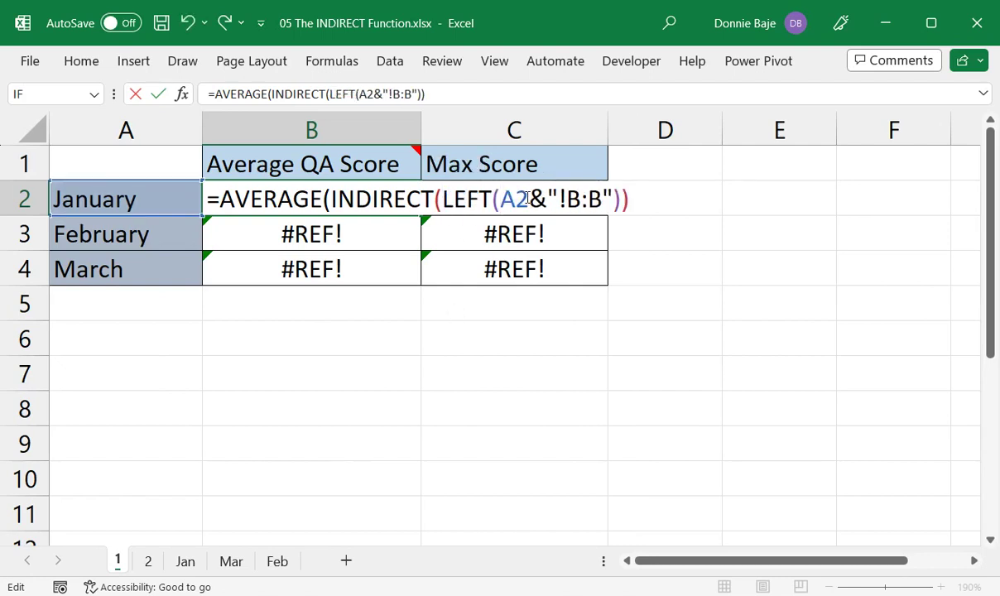
pyautogui.click(528, 198)
pyautogui.write(',3)')
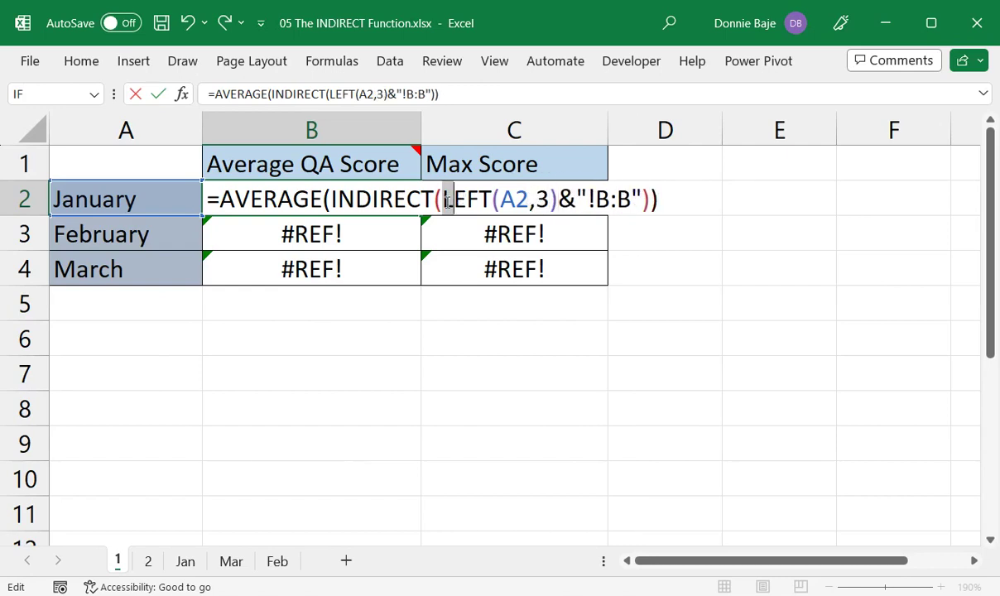
pyautogui.moveTo(441, 198); pyautogui.dragTo(553, 231)
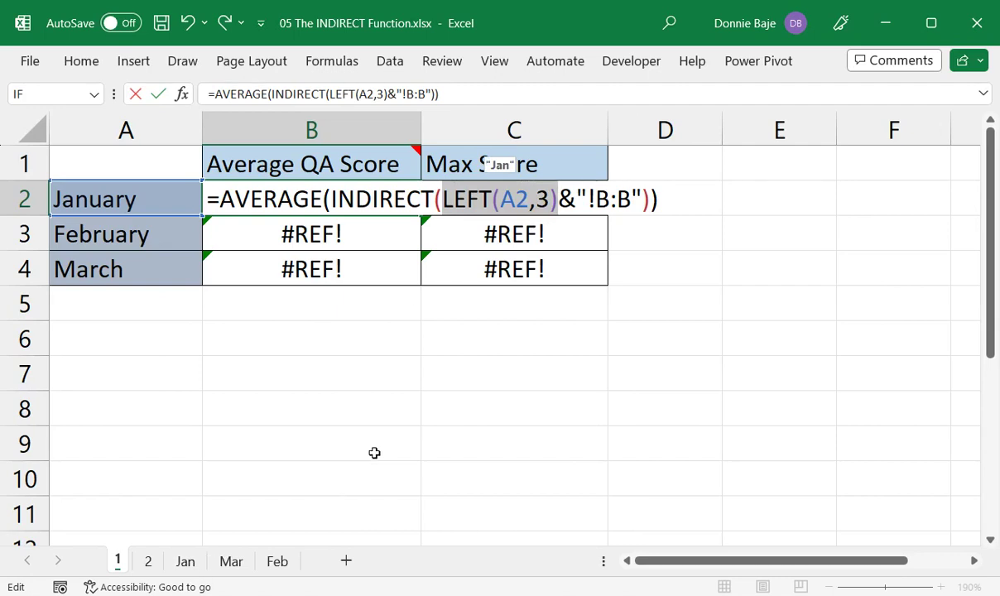
pyautogui.press('Return')
pyautogui.click(404, 197)
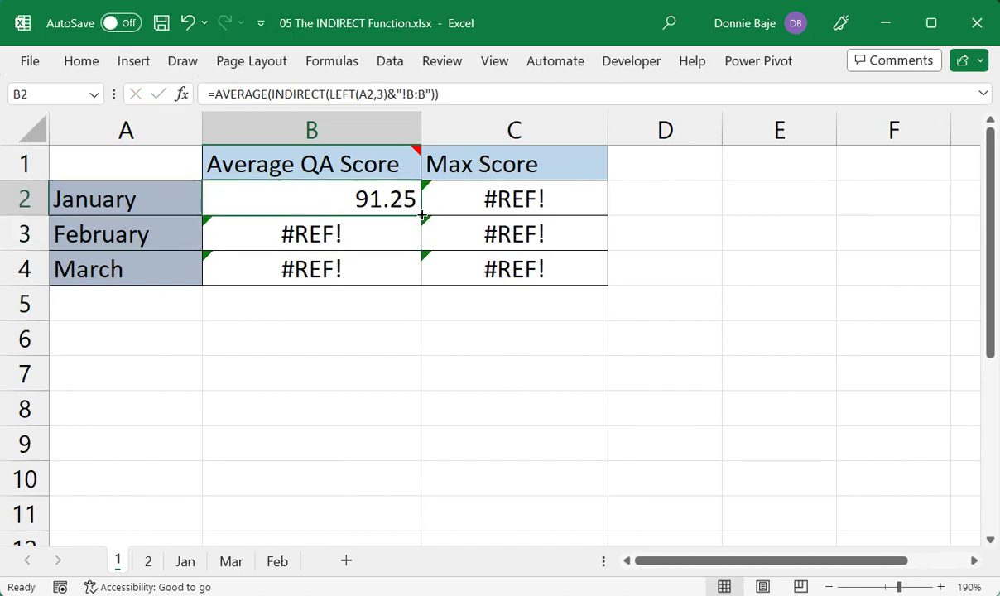
pyautogui.doubleClick(421, 215)
# - Change C2's formula to =MAX(INDIRECT(LEFT(A2,3)&"!B:B")) and fill it down through C4
pyautogui.doubleClick(544, 206)
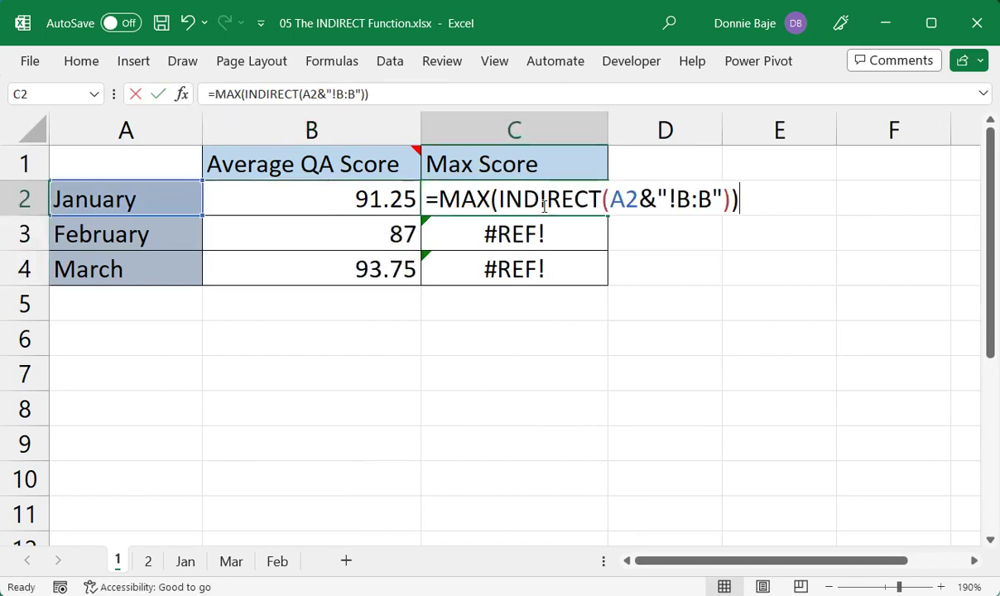
pyautogui.click(544, 206)
pyautogui.click(616, 199)
pyautogui.write('LEFT(')
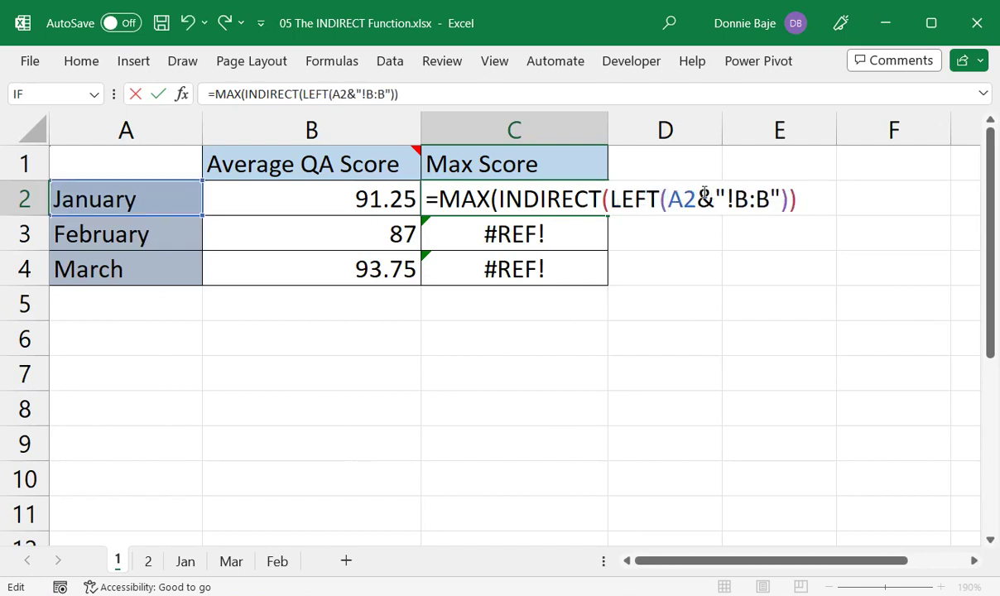
pyautogui.click(694, 199)
pyautogui.write(',3)')
pyautogui.press('Return')
pyautogui.click(599, 202)
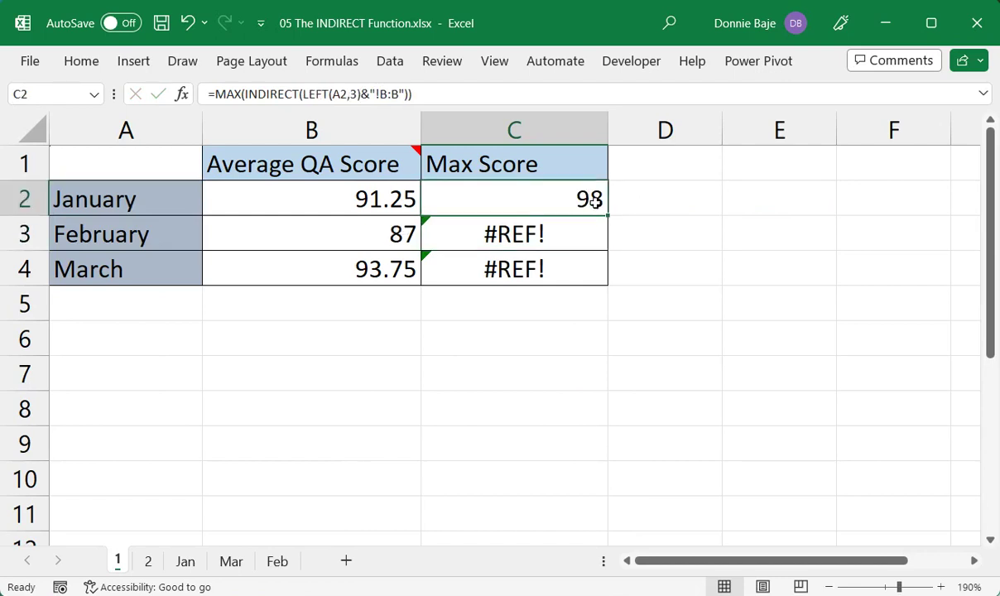
pyautogui.doubleClick(608, 216)
# - Preview the LEFT(A2,3) part of B2's formula and compare it with the Jan sheet's name
pyautogui.doubleClick(356, 200)
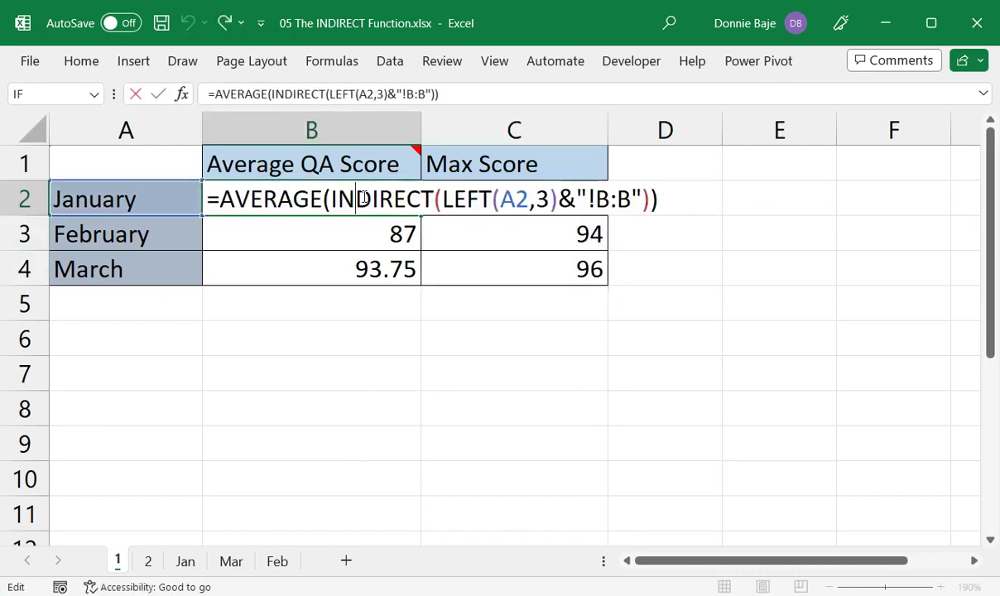
pyautogui.moveTo(443, 202); pyautogui.dragTo(558, 202)
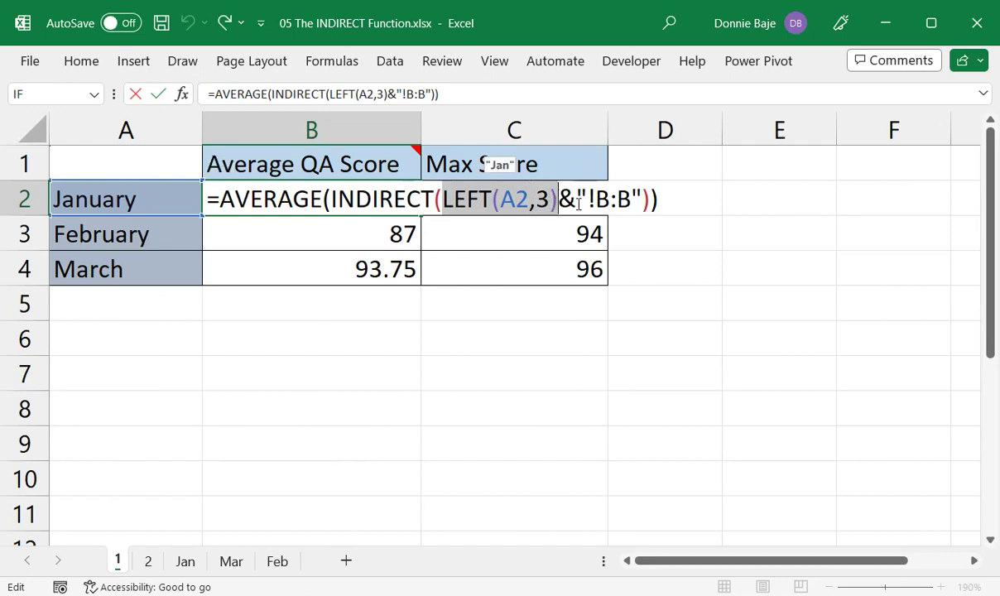
pyautogui.click(137, 201)
pyautogui.click(185, 561)
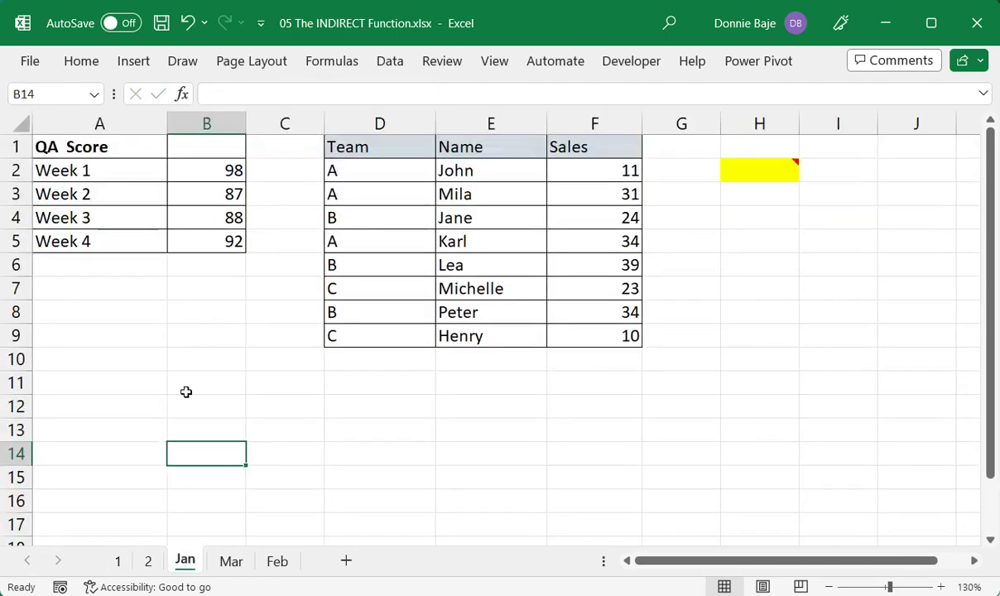
# - Return to sheet 1 and preview the full INDIRECT argument LEFT(A2,3)&"!B:B" in B2's formula, leaving the formula as it is
pyautogui.click(118, 561)
pyautogui.doubleClick(329, 203)
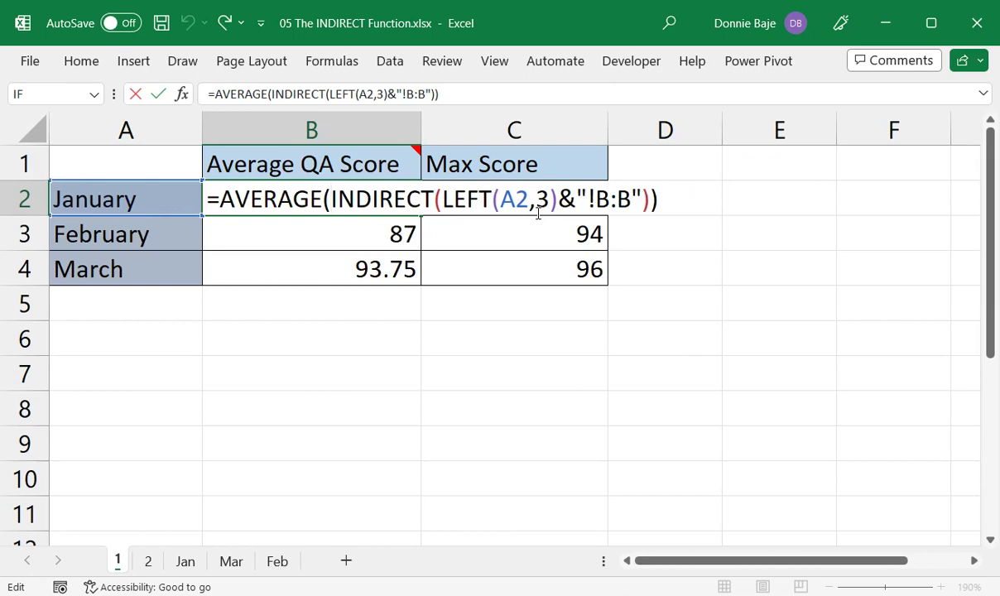
pyautogui.moveTo(440, 205); pyautogui.dragTo(640, 230)
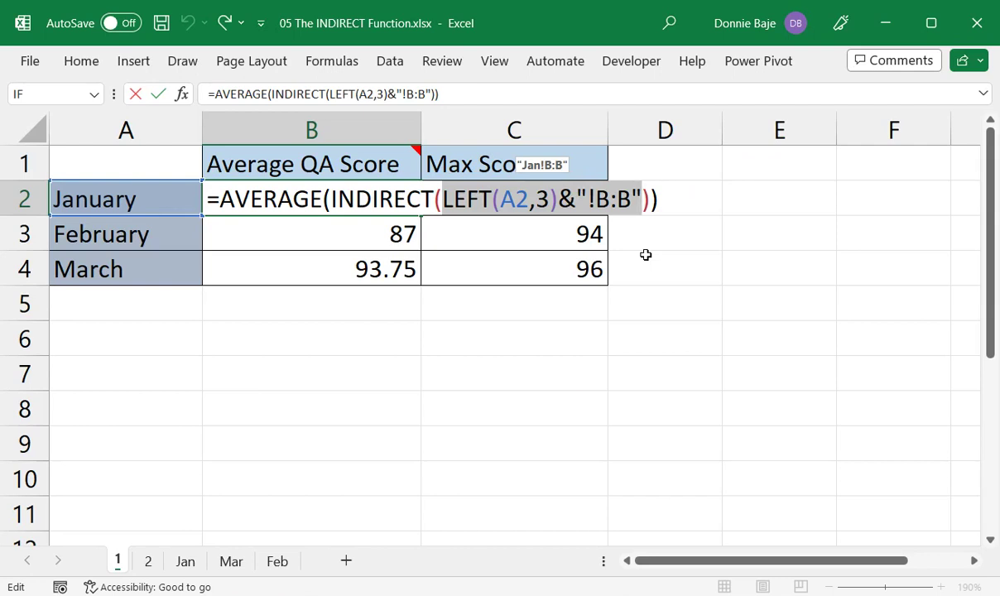
pyautogui.press('Return')
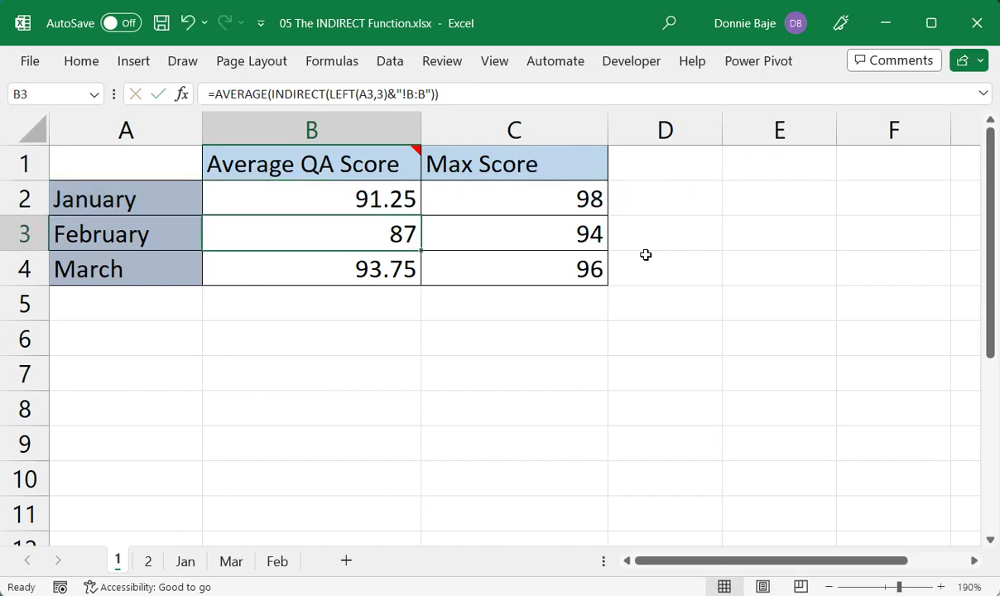
pyautogui.click(374, 193)
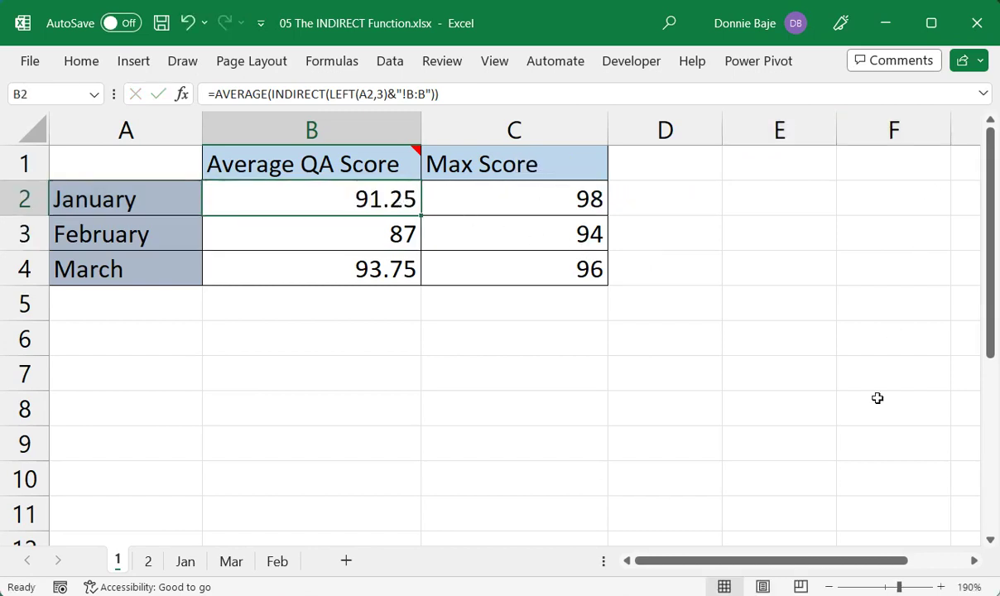